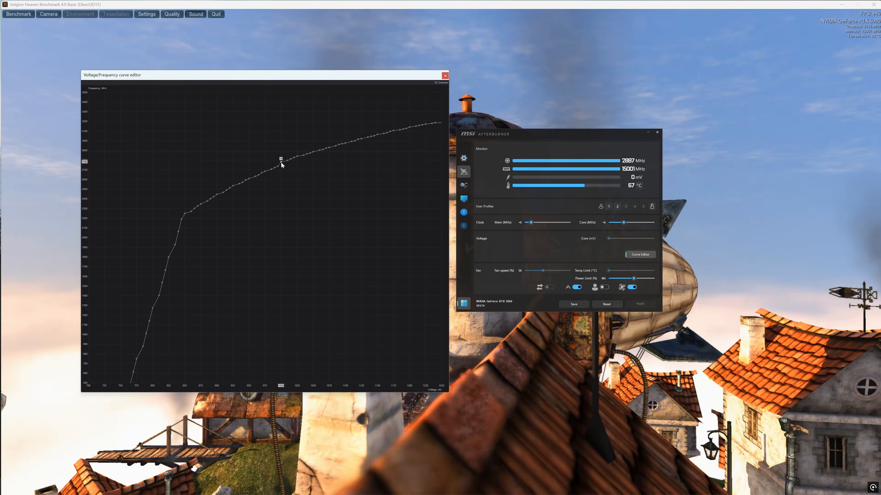
- Raise the 1000 mV point on the voltage/frequency curve
drag(281, 165, 279, 121)
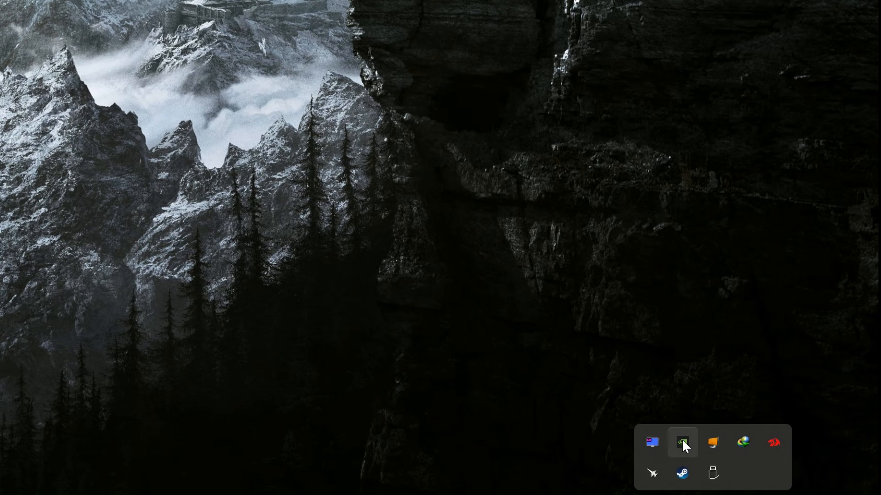
right_click(792, 453)
click(725, 383)
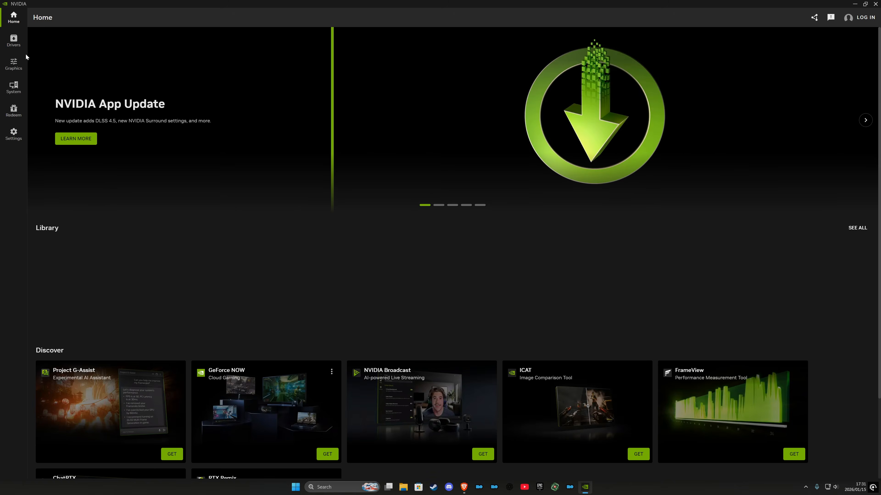
click(15, 42)
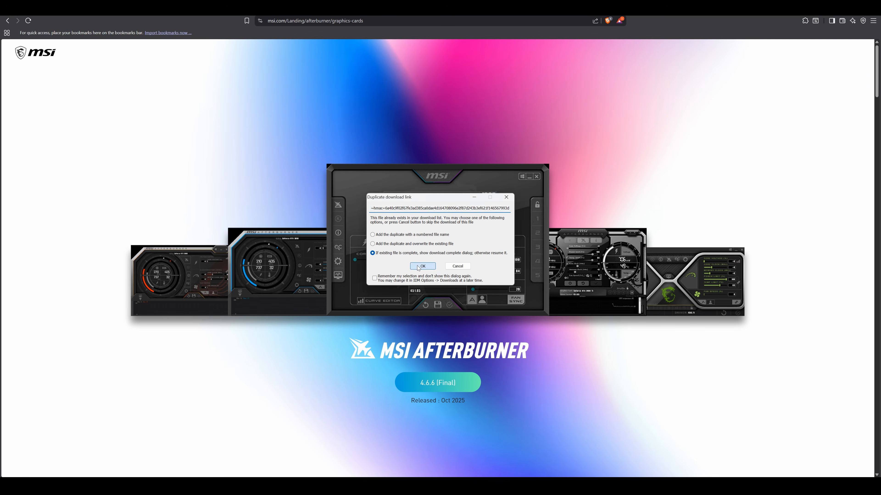
- Download MSIAfterburnerSetup.zip, choosing to resume the existing file if it is incomplete
click(422, 266)
drag(424, 172, 613, 180)
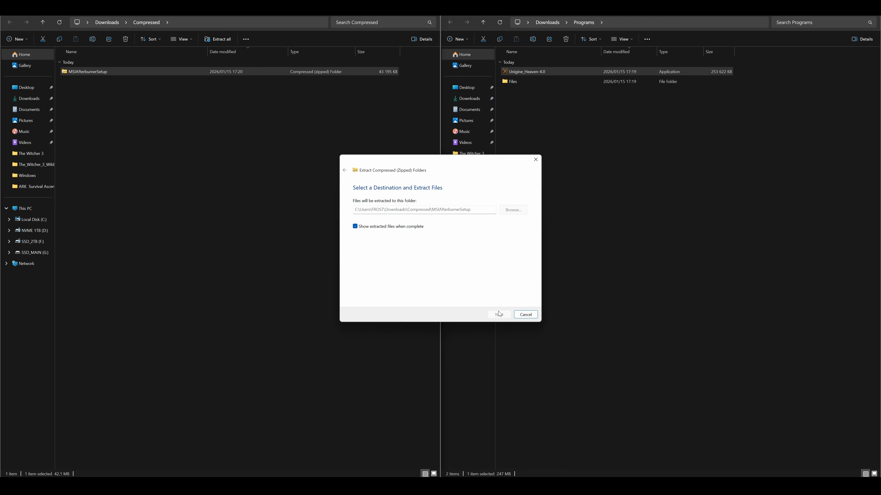
click(498, 313)
- Run MSIAfterburnerInstaller466 and start the MSI Afterburner installation
double_click(110, 71)
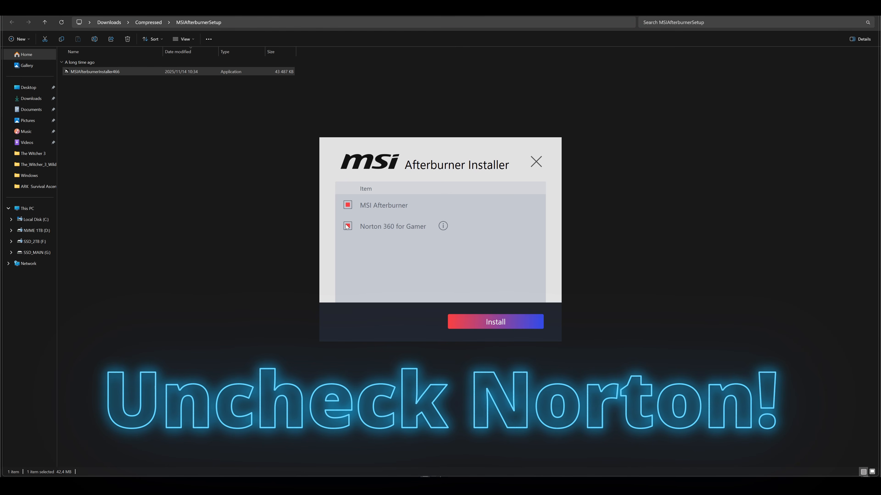
click(497, 325)
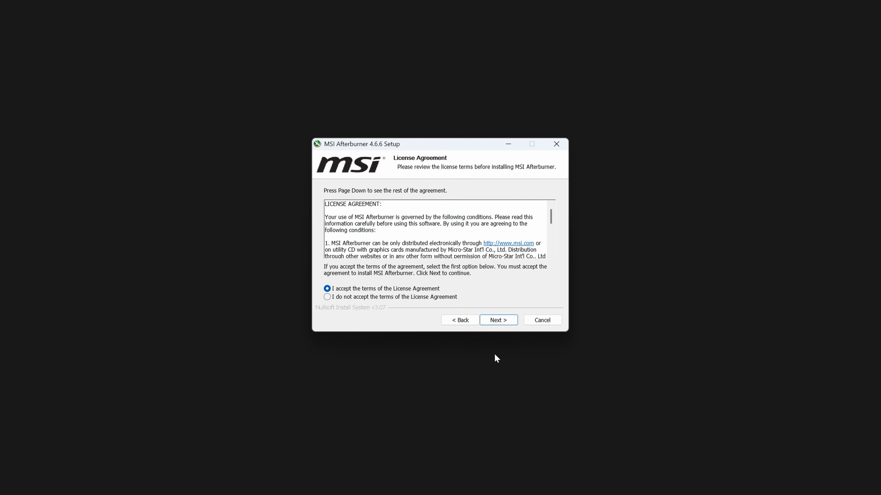
click(492, 321)
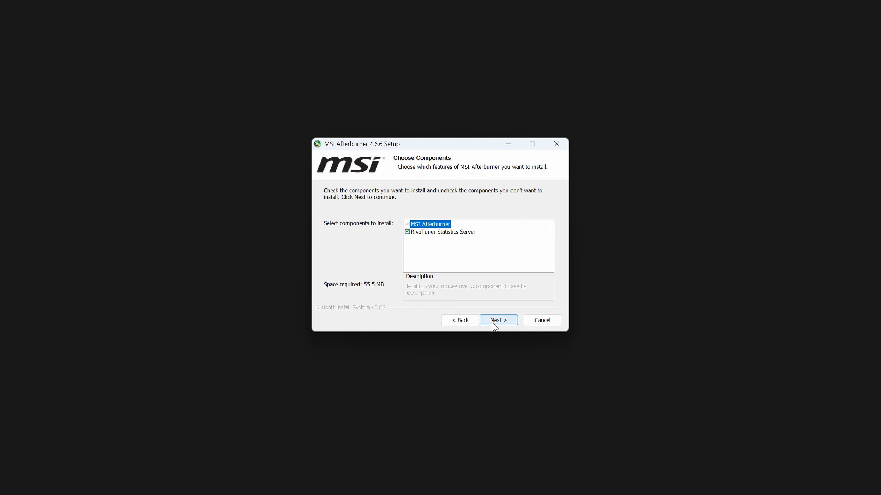
- Install MSI Afterburner with RivaTuner Statistics Server into C:\My Programs\Tools\Tuning\MSI Afterburner, using the MSI Afterburner Start Menu folder
click(497, 322)
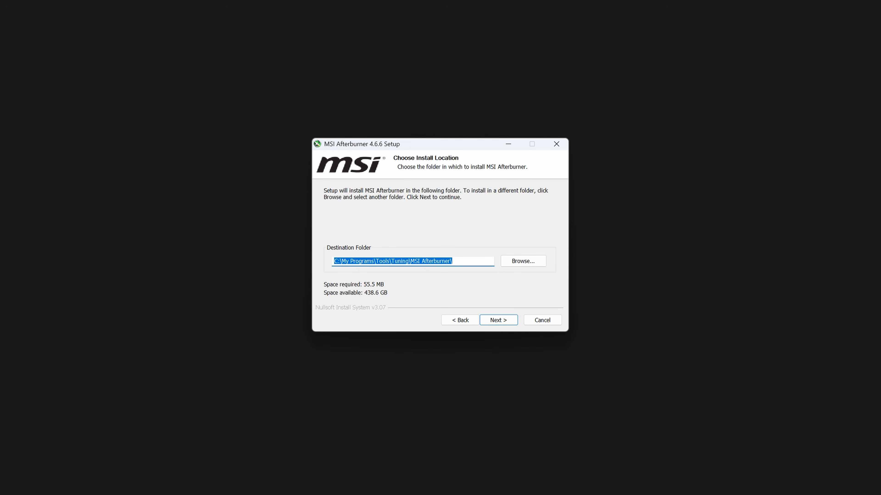
click(495, 323)
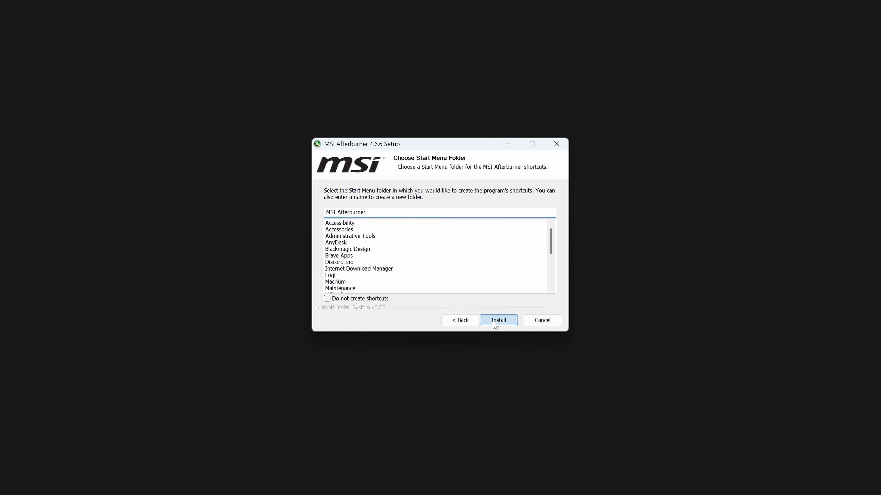
click(495, 320)
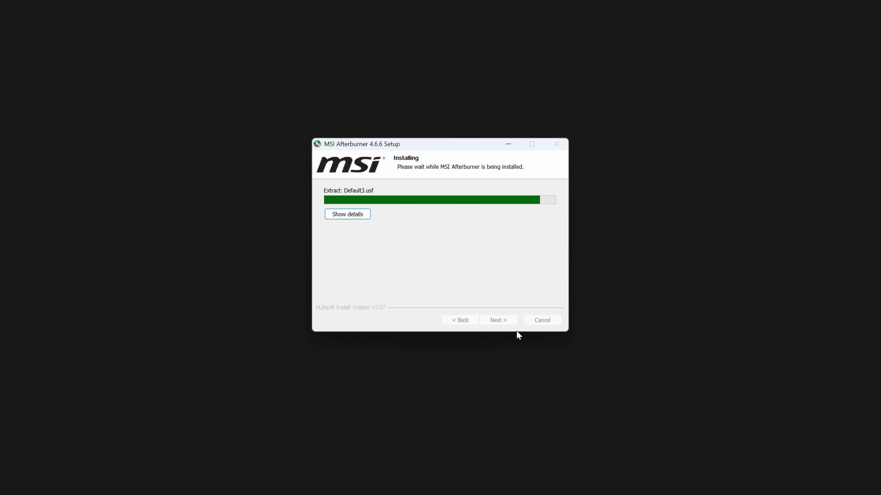
- Reinstall RivaTuner Statistics Server 7.3.7 into C:\My Programs\Tools\Monitoring\RivaTuner and finish its setup
click(433, 263)
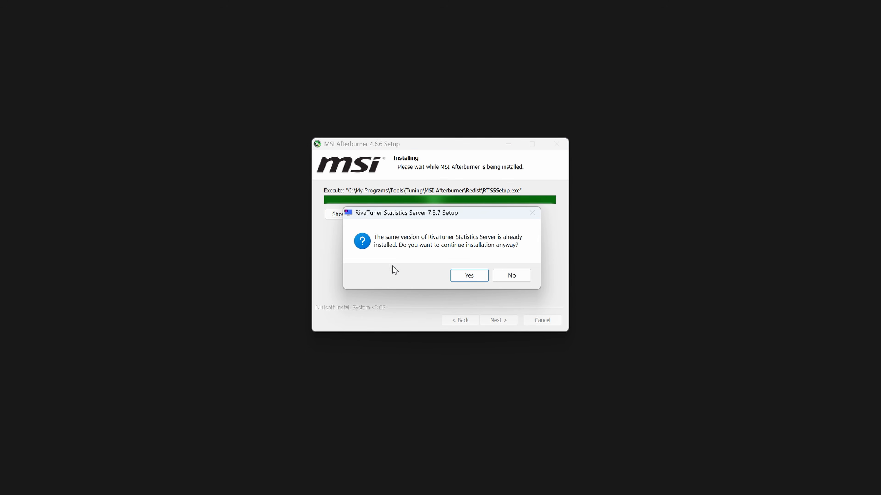
click(469, 276)
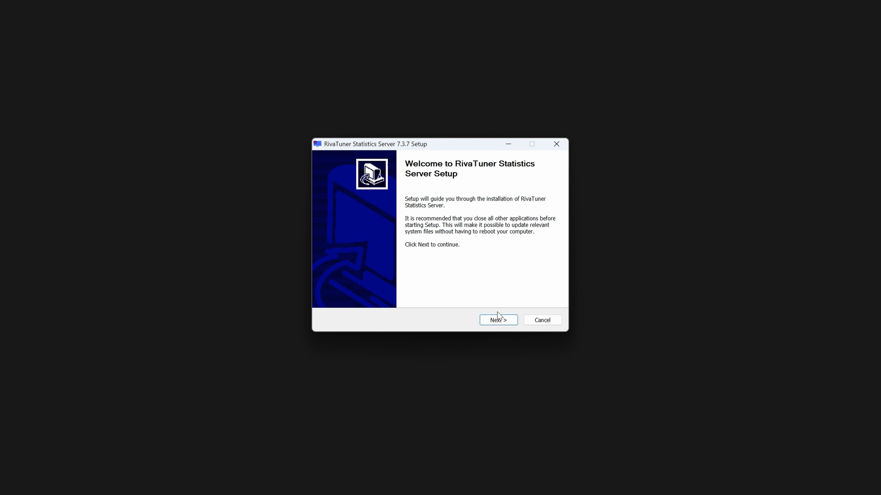
key(Return)
key(Return)
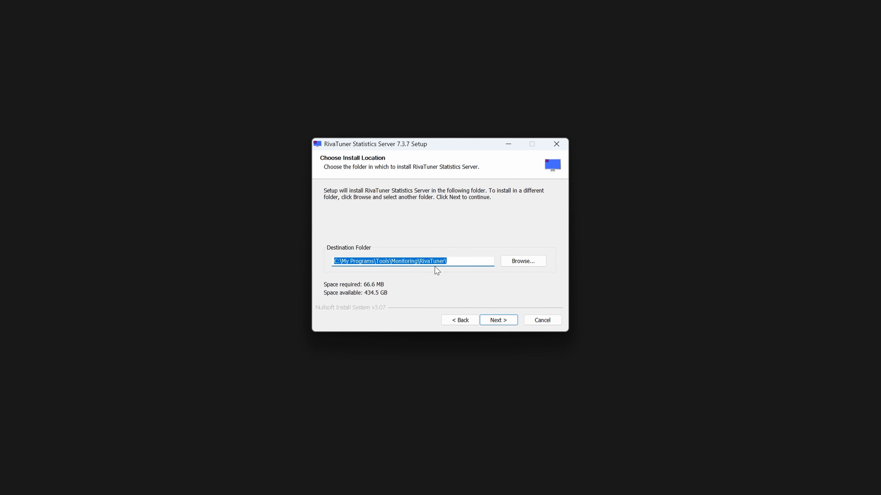
click(500, 324)
click(499, 323)
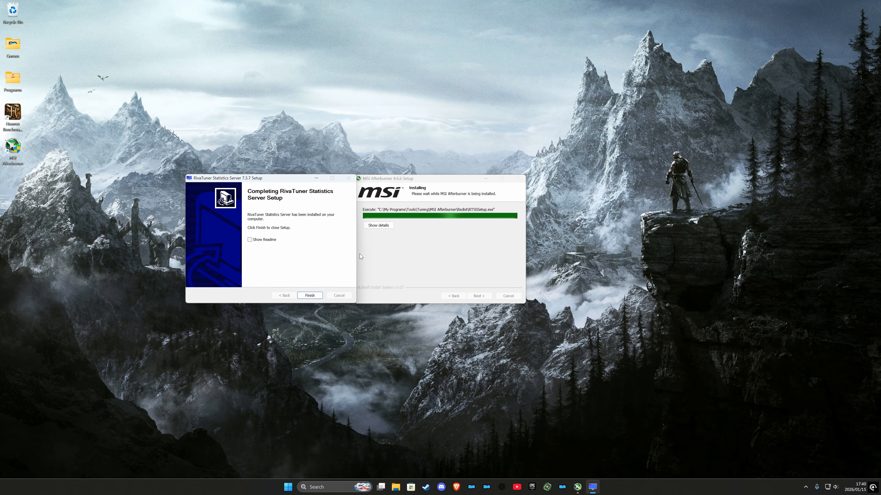
click(310, 295)
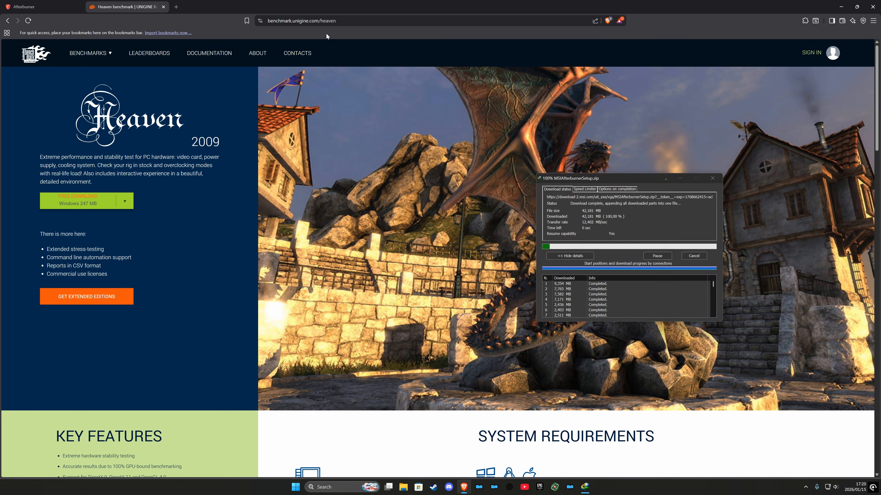
- Download the free Windows version of the Heaven benchmark, Unigine_Heaven-4.0.exe
click(73, 207)
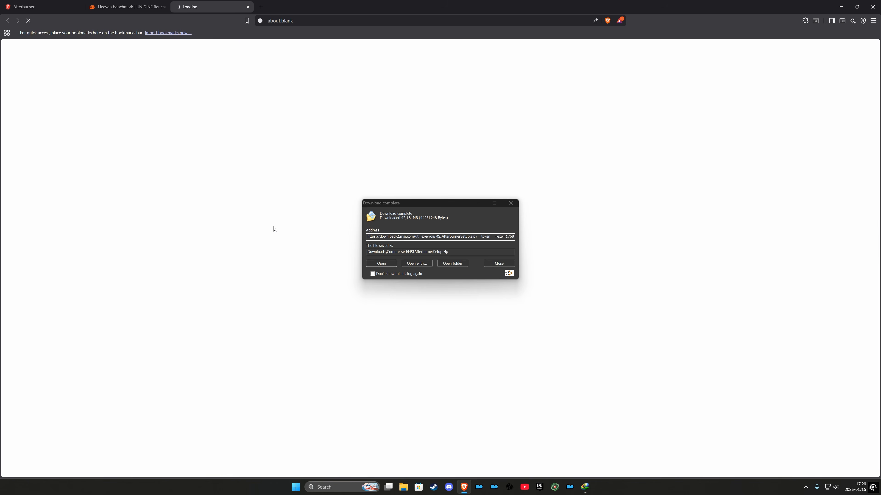
click(423, 266)
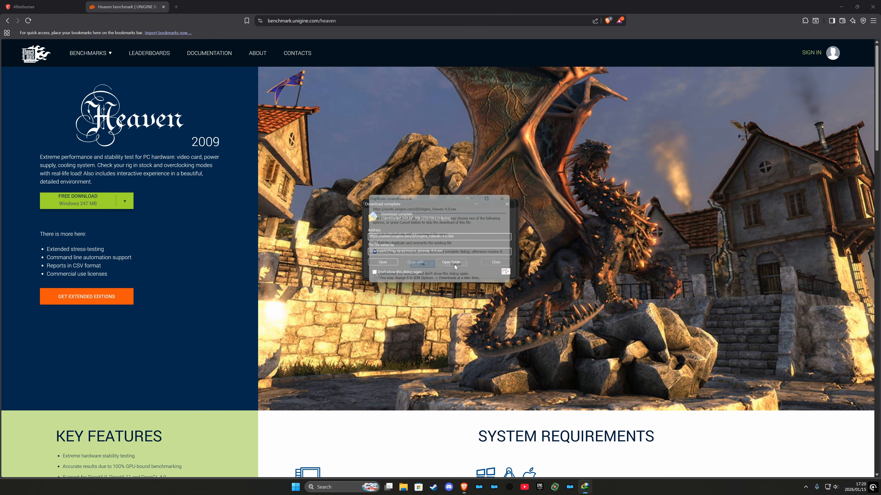
drag(608, 213, 605, 210)
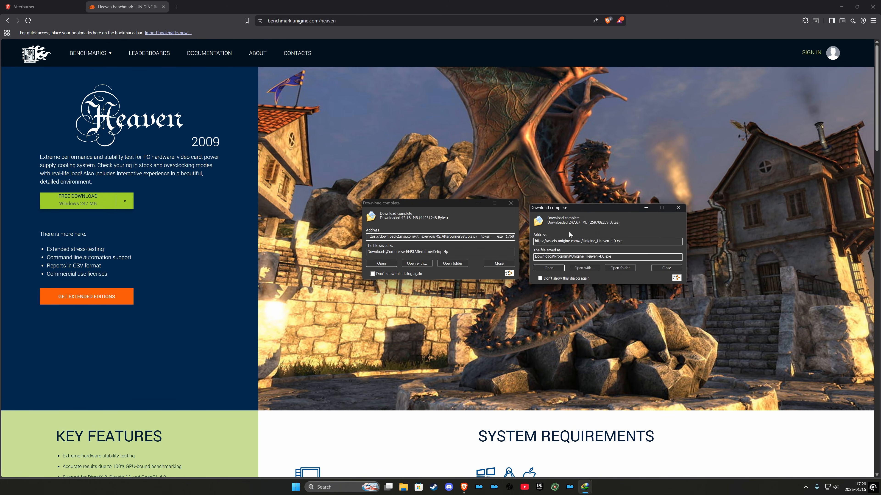
click(458, 265)
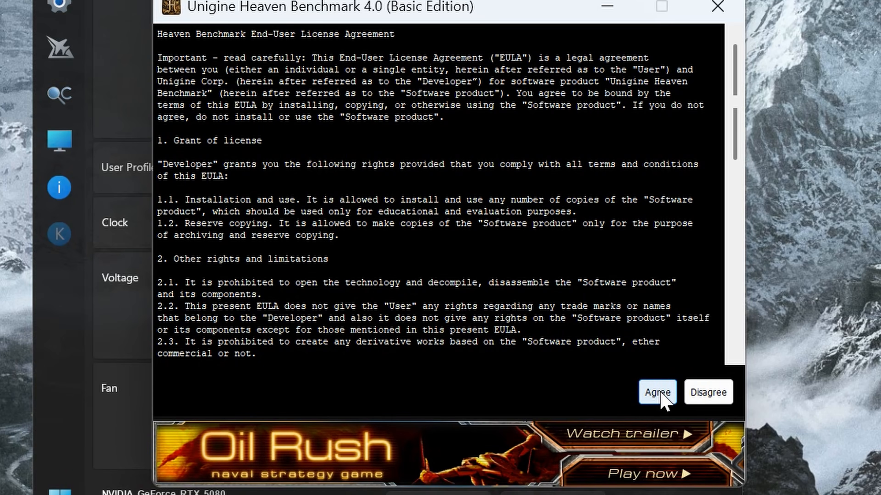
- Set the Heaven benchmark's resolution to 2560x1440
click(653, 389)
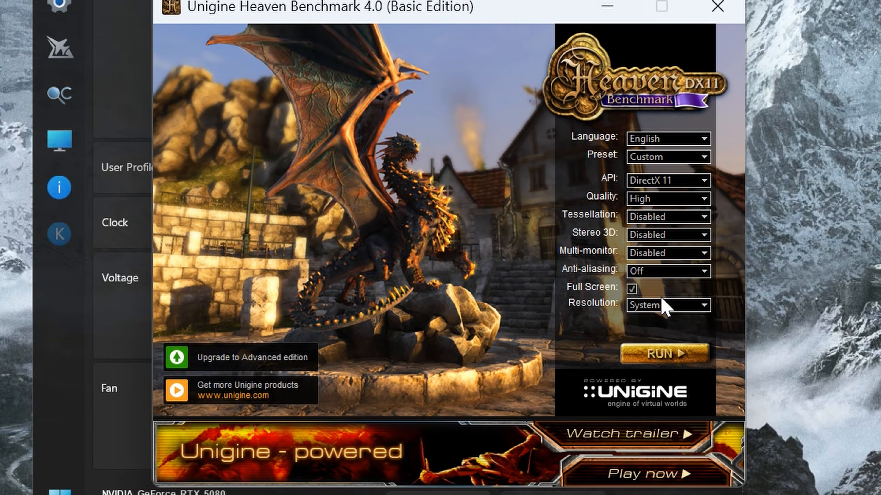
click(686, 313)
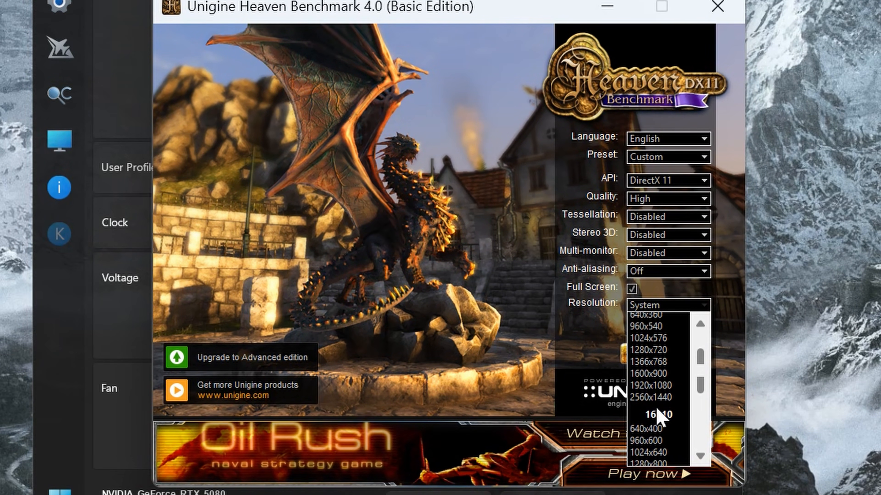
click(663, 398)
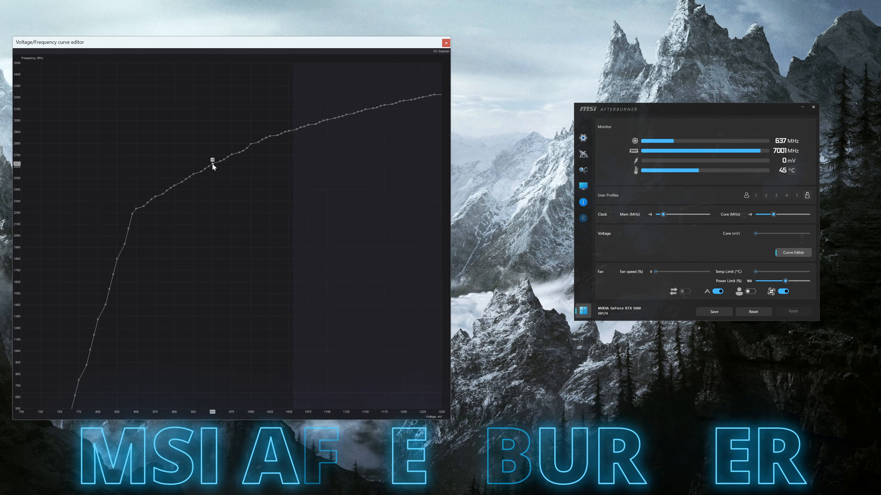
- Raise the 950 mV point on the voltage/frequency curve to about 3000 MHz and select the higher-voltage section
drag(212, 164, 214, 120)
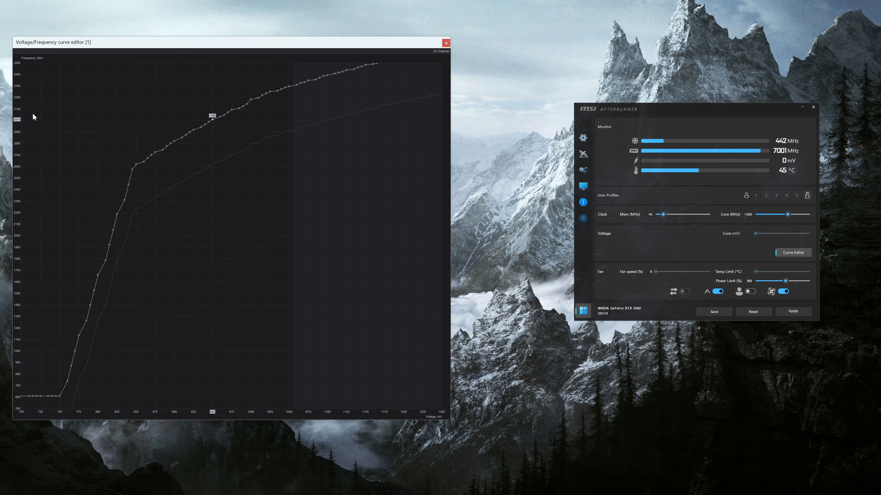
drag(214, 66, 296, 87)
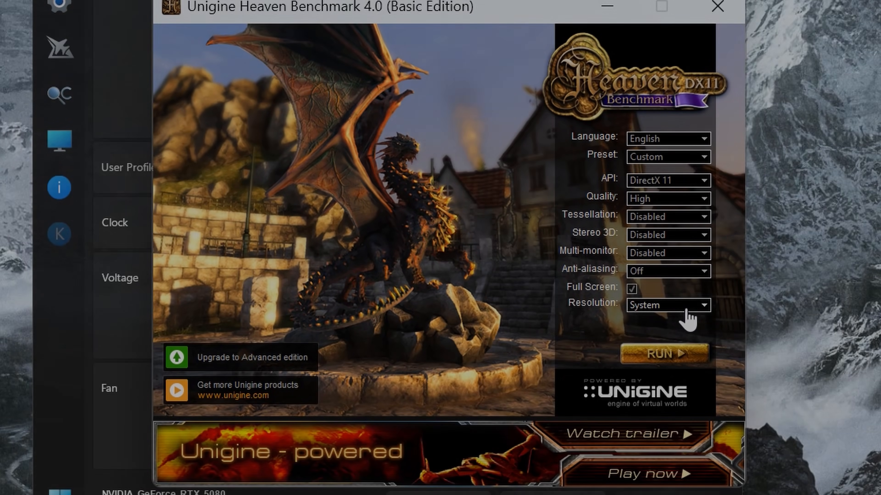
- Configure the Heaven benchmark for Ultra quality in a 2560x1440 window without full screen, and run it
click(680, 306)
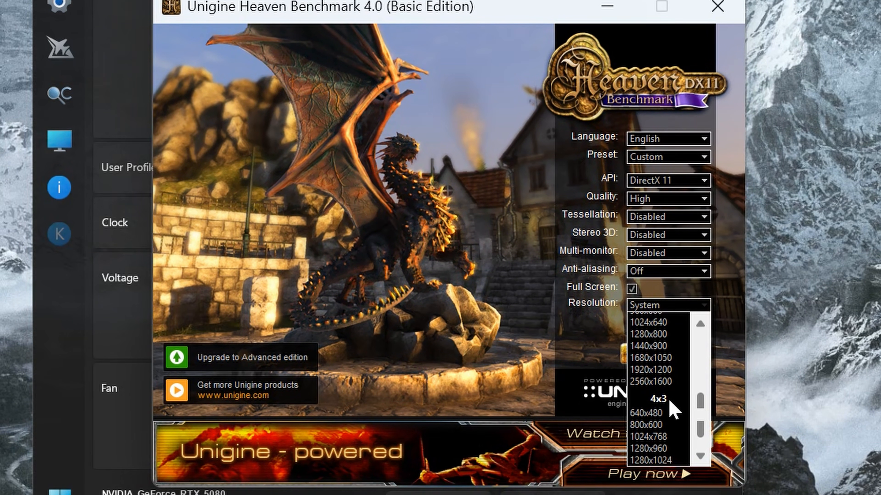
scroll(670, 409, up, 4)
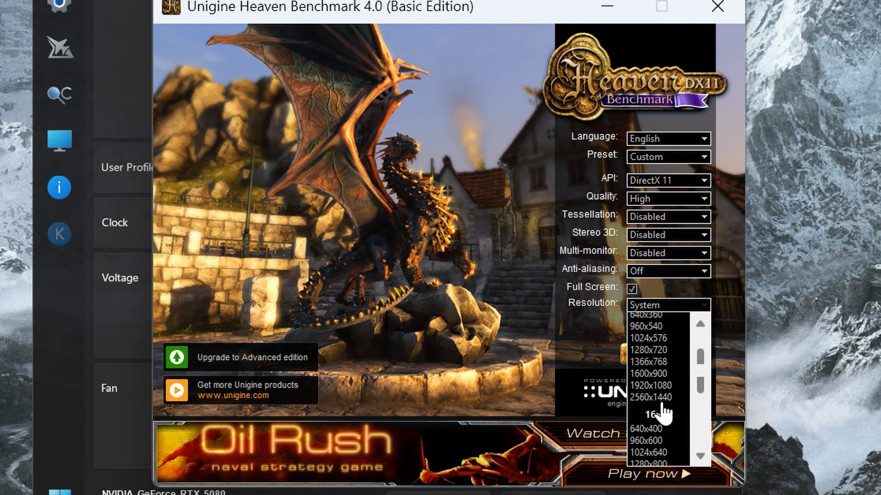
click(672, 398)
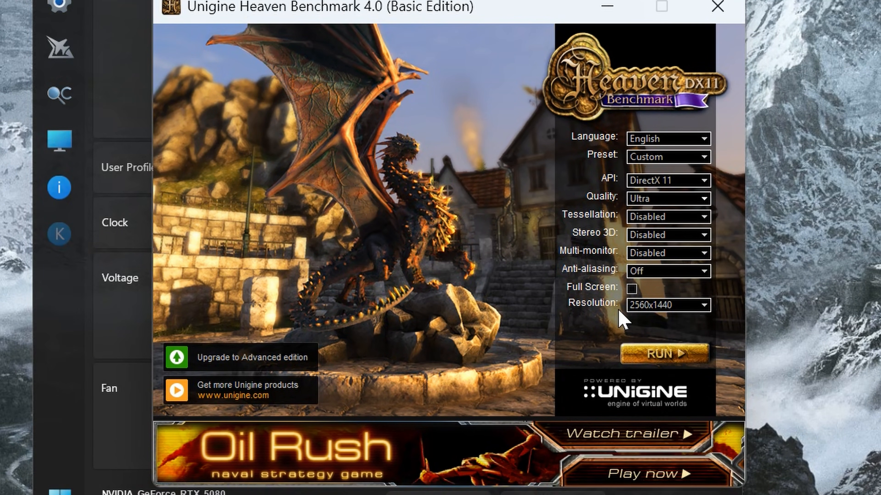
click(659, 354)
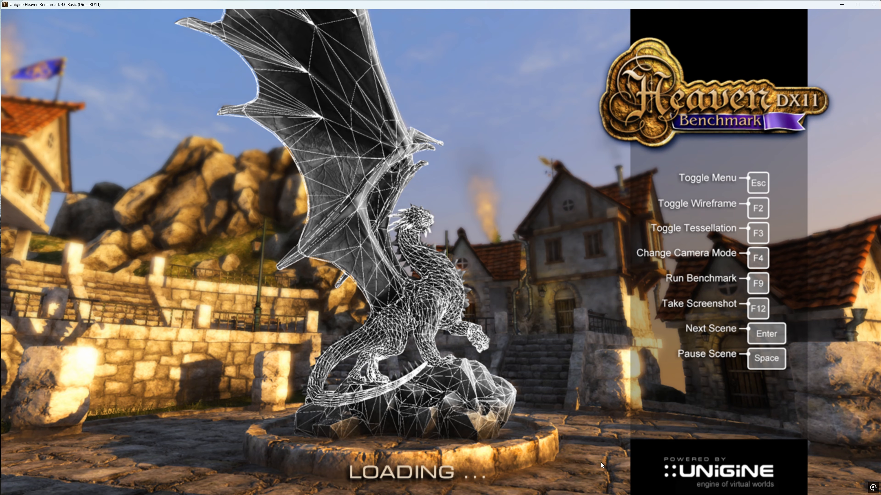
- Bring MSI Afterburner up over the running benchmark and move its window aside
key(super)
click(571, 487)
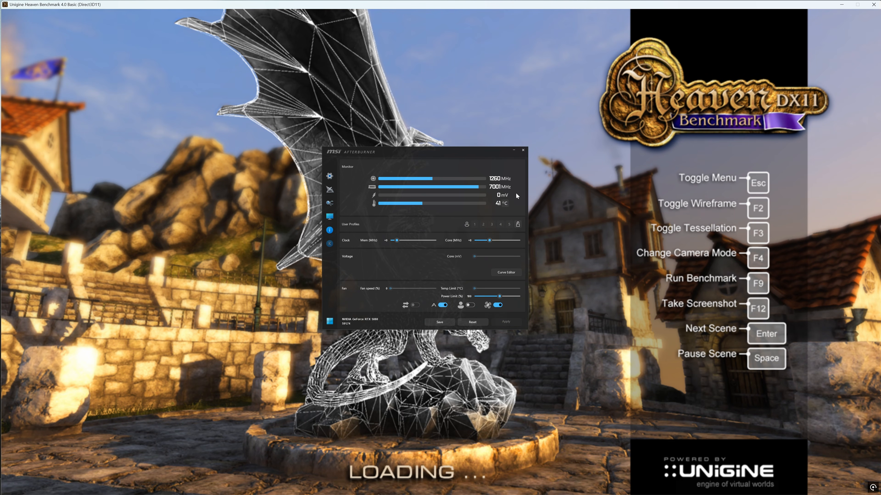
drag(447, 154, 639, 167)
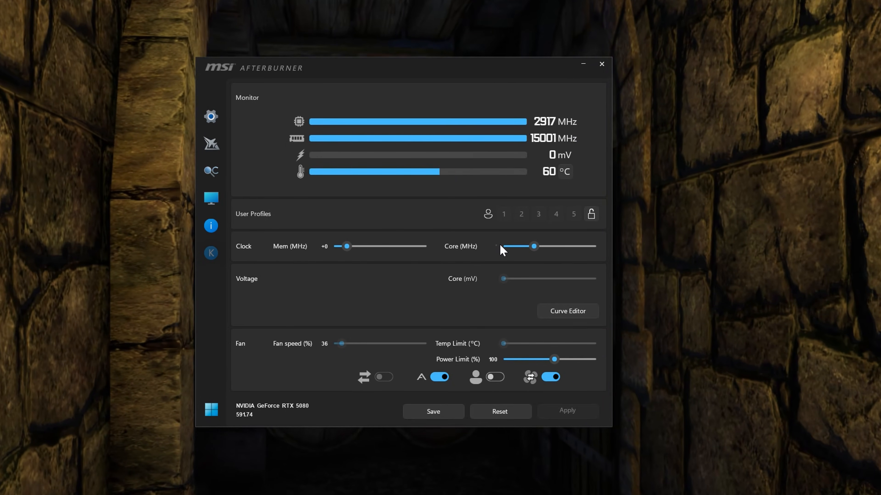
- Set the core clock offset to +300 MHz and the memory clock offset to +1499 MHz
text(300)
key(Return)
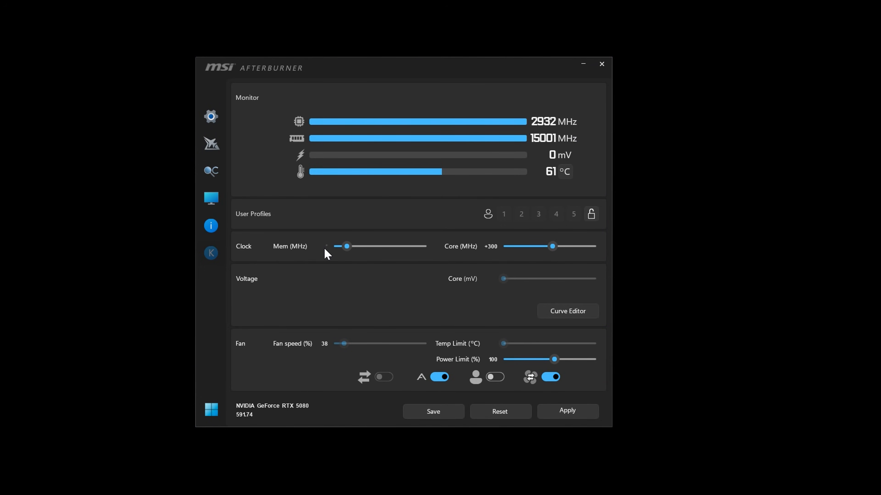
text(15)
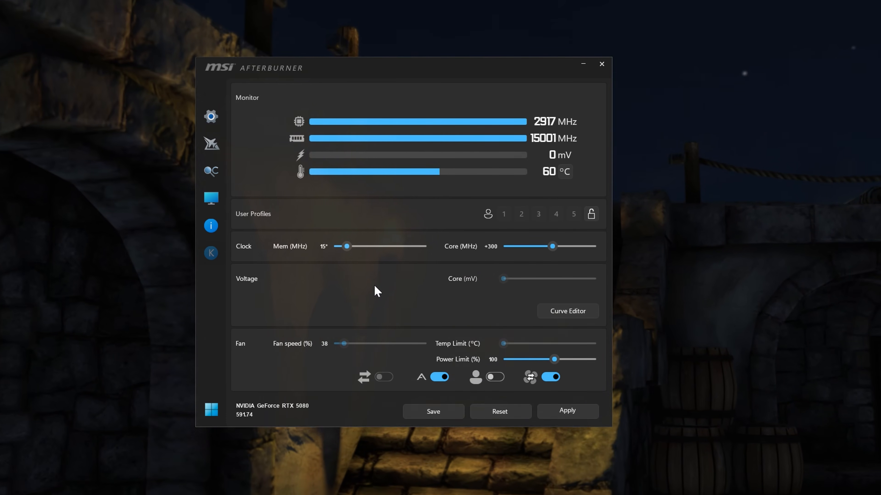
key(BackSpace)
text(499)
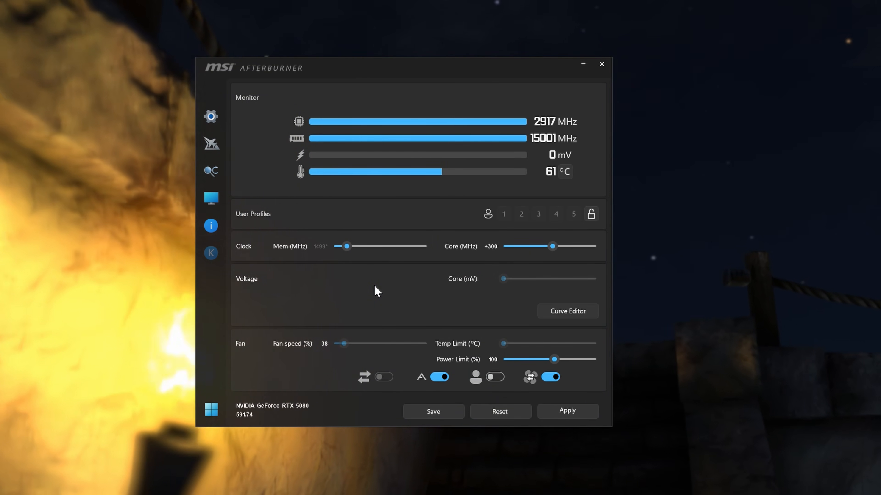
key(Return)
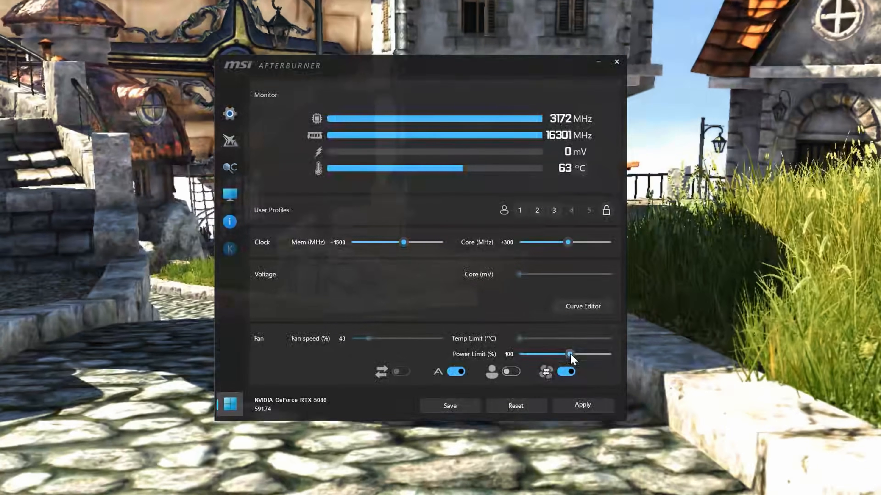
- Raise the power limit to 125% and apply it
drag(571, 354, 623, 354)
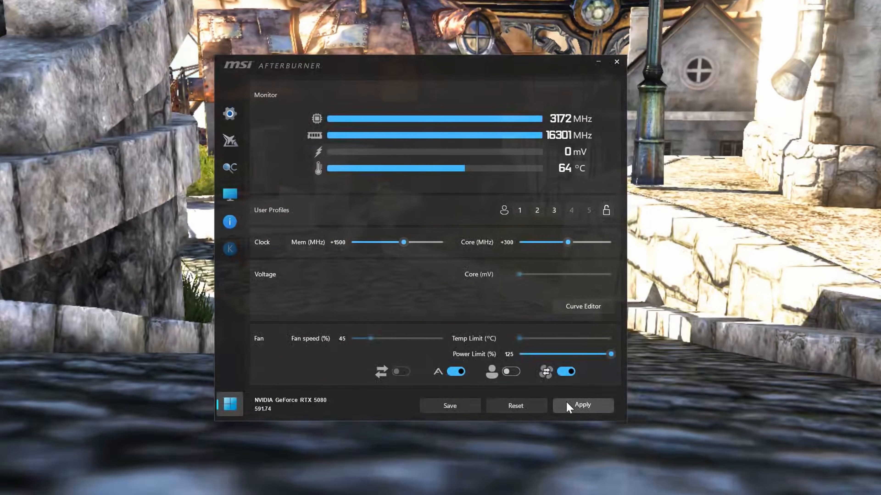
click(567, 403)
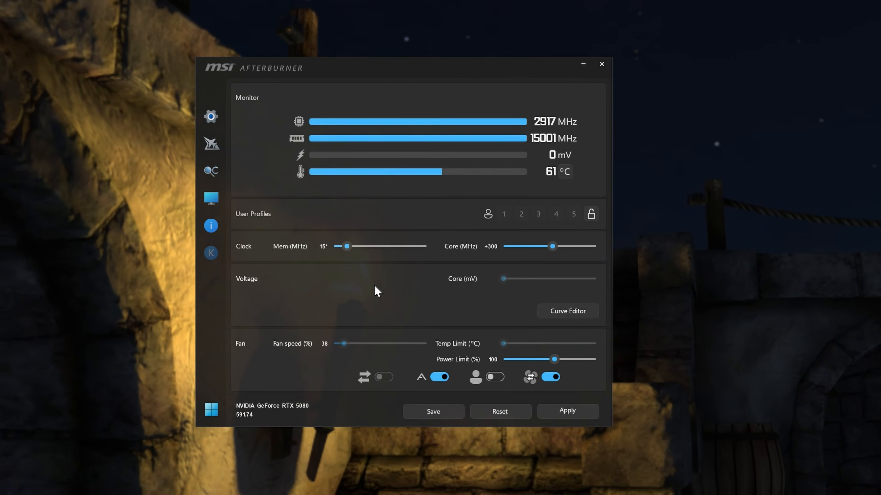
- Enter +1499 MHz as the memory clock offset and apply the overclock settings
text(9)
key(Return)
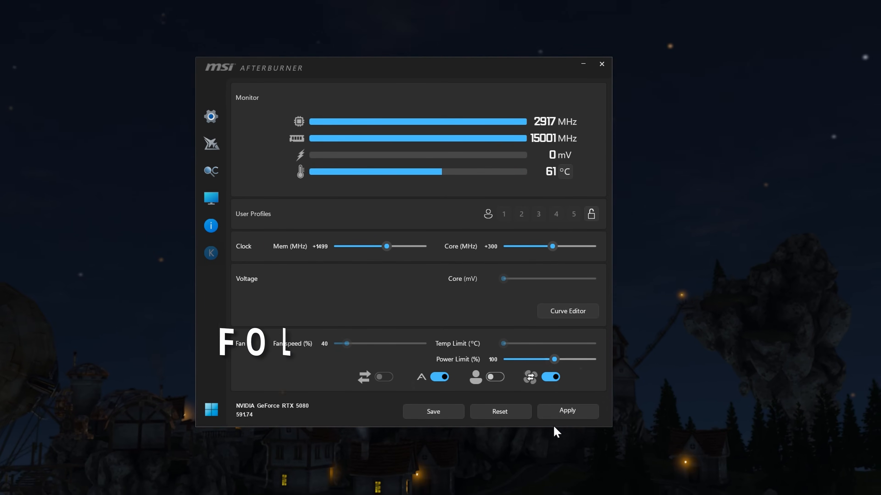
click(568, 411)
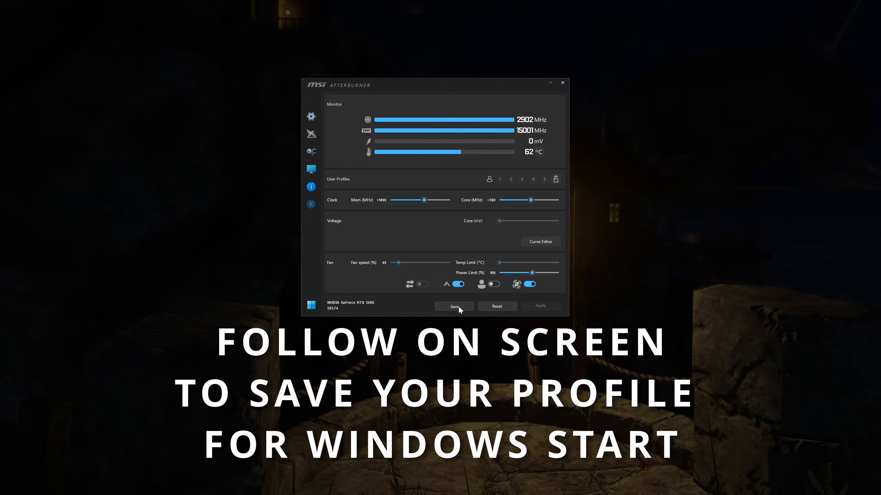
- Save the current overclock to user profile 1 and open the program's settings
click(499, 180)
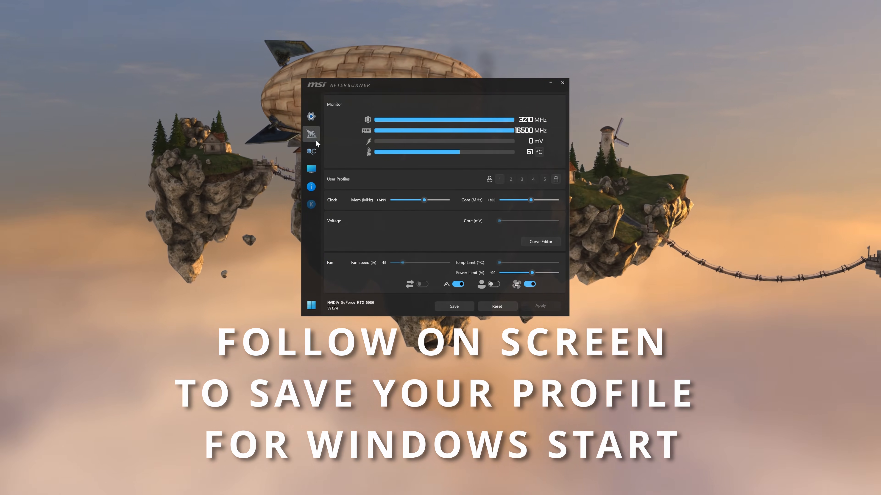
click(311, 118)
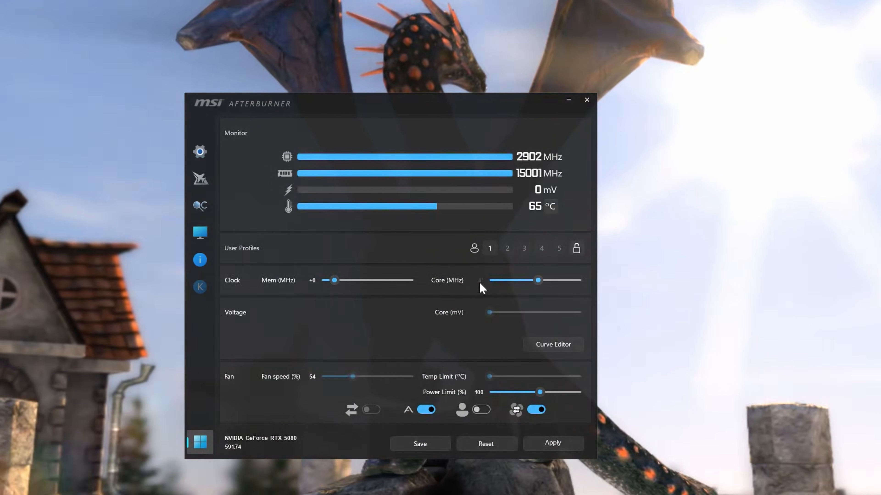
- Set the core clock offset to +400 MHz and the power limit to 125%, and apply both
text(400)
key(Return)
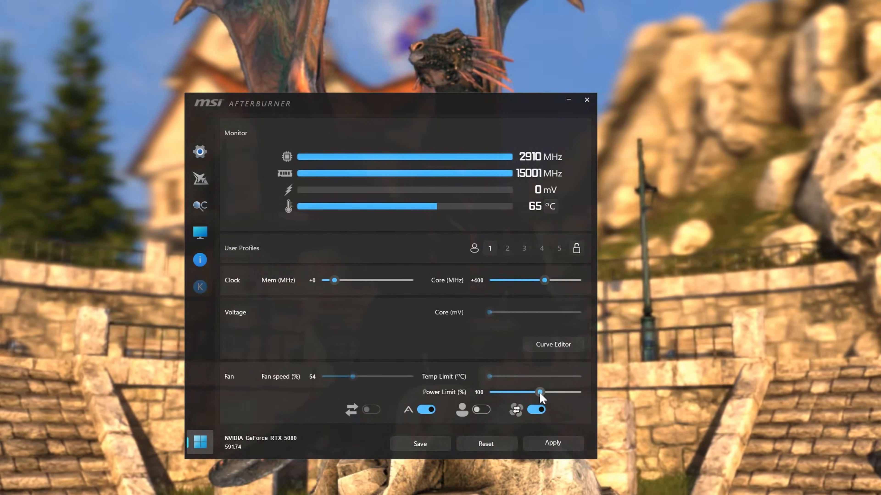
drag(540, 392, 576, 393)
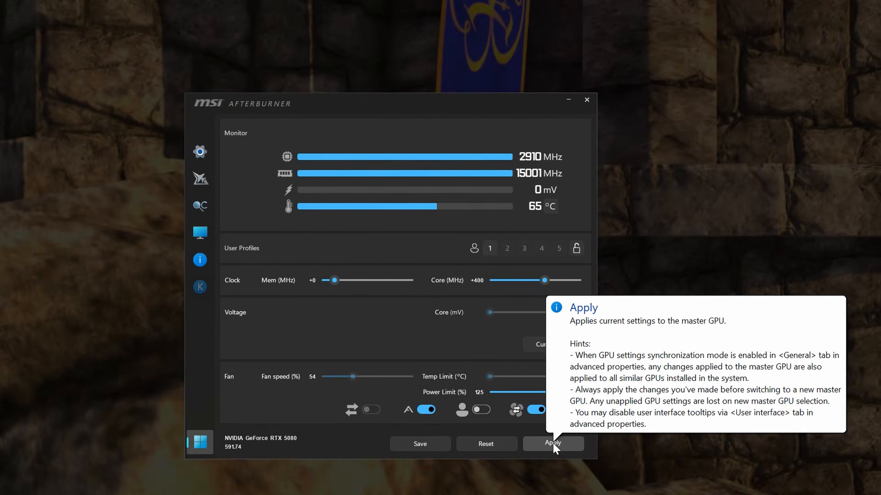
click(553, 444)
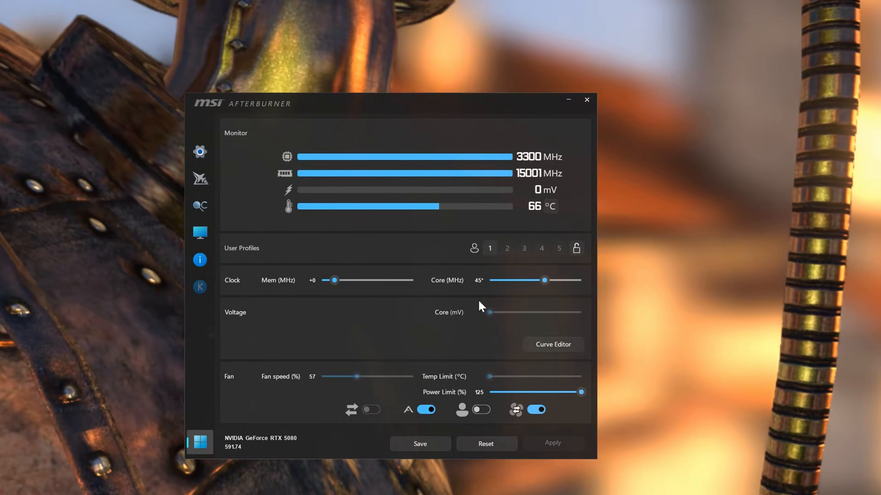
- Try a core clock offset of +450 MHz under the benchmark load and reset the GPU settings to default
key(Return)
click(552, 444)
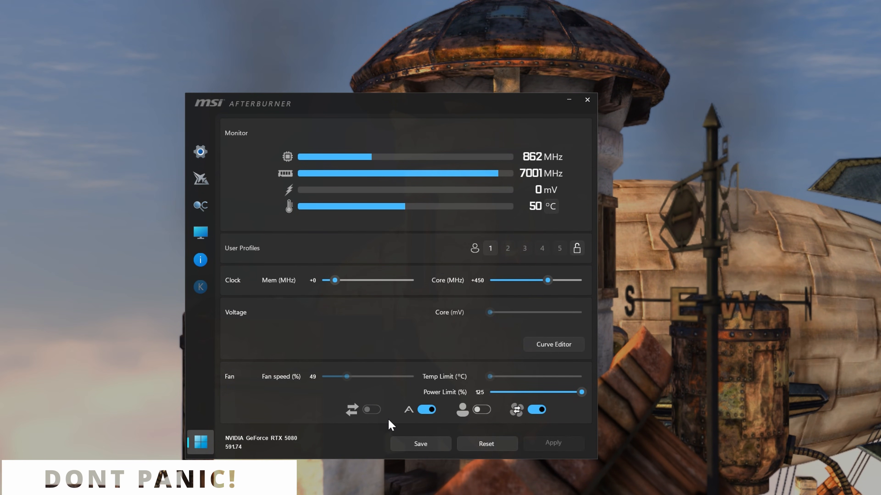
click(487, 445)
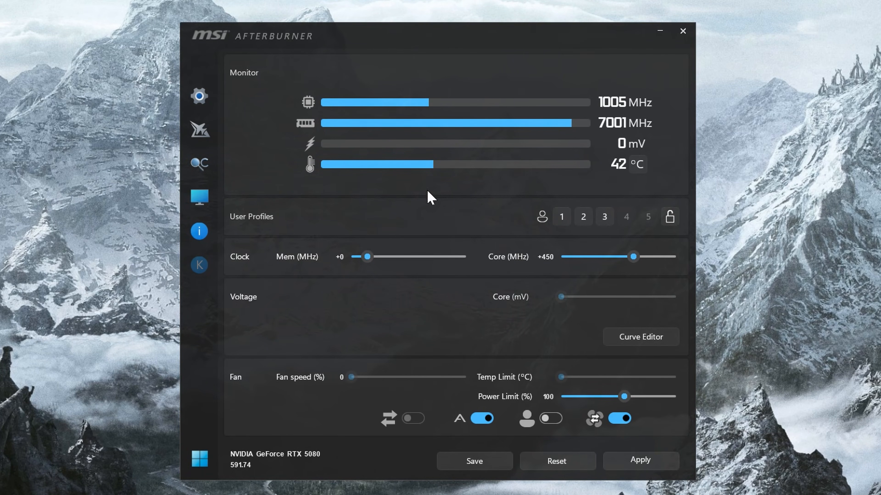
- Apply the +450 MHz core clock offset, reduce it to +425 MHz and apply again
click(647, 460)
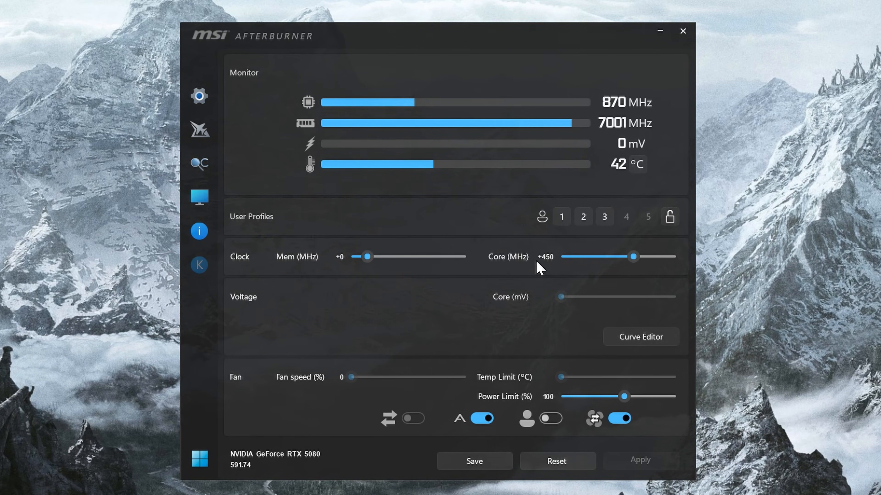
mouse_move(637, 258)
mouse_down()
mouse_move(625, 262)
mouse_move(638, 269)
mouse_up()
click(552, 258)
text(425)
key(Return)
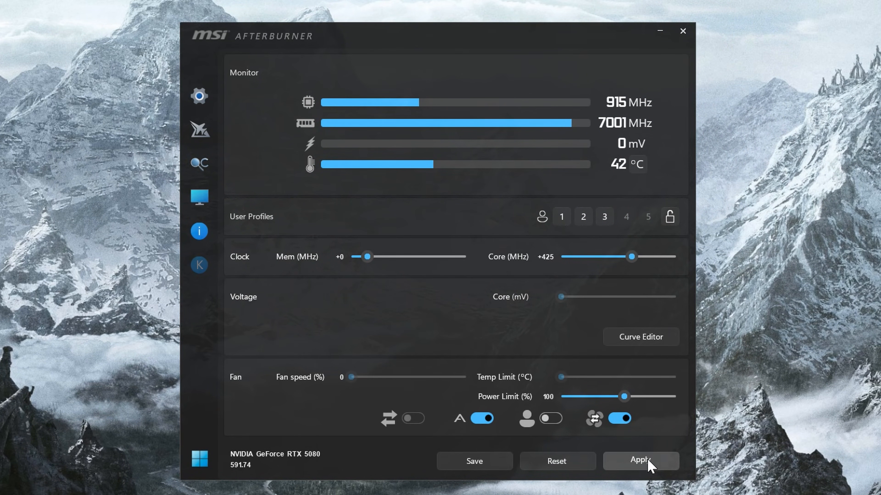
click(640, 461)
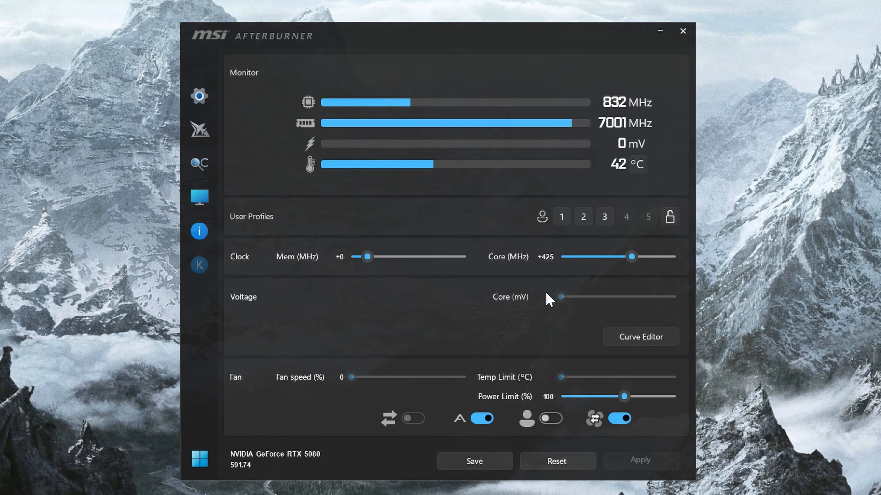
- Raise the memory clock offset above zero and enter an exact value for it
drag(366, 257, 395, 260)
click(335, 258)
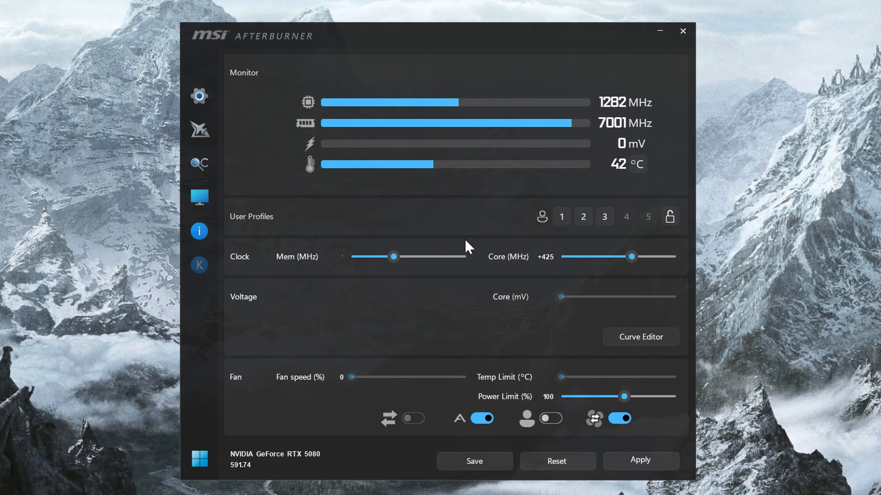
key(Return)
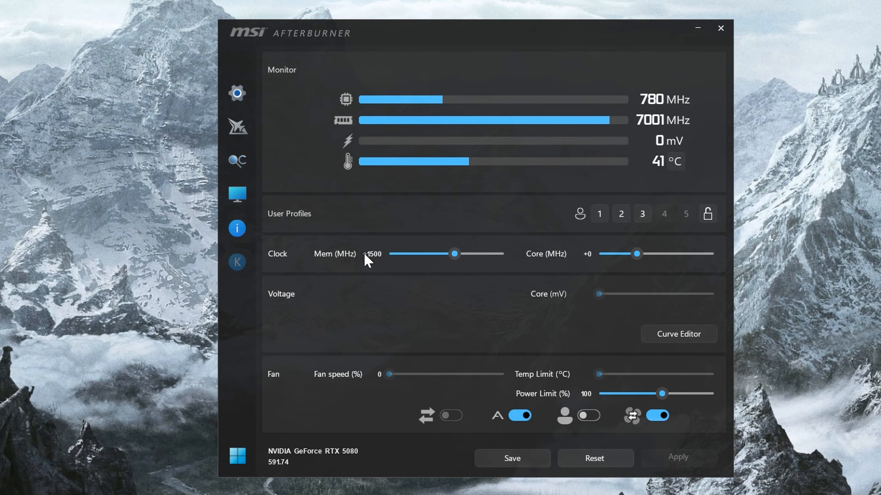
- Set the memory clock offset to +2000 MHz and apply it
click(369, 254)
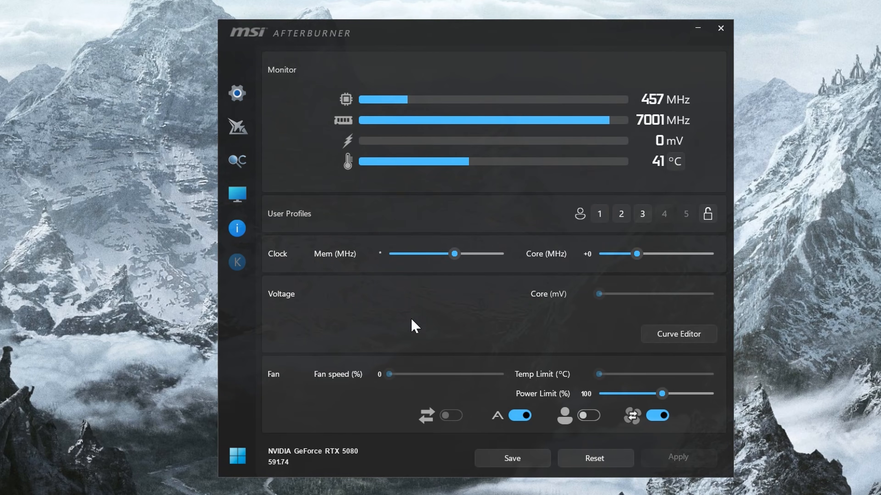
text(2000)
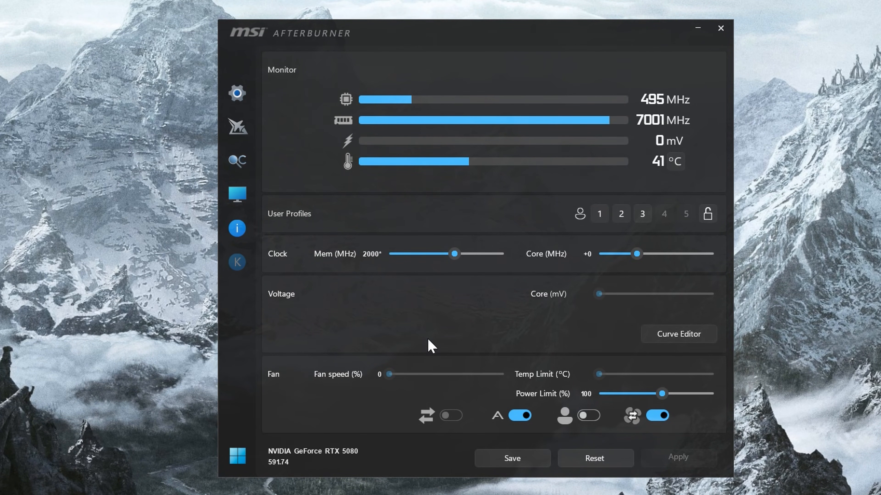
key(Return)
click(678, 457)
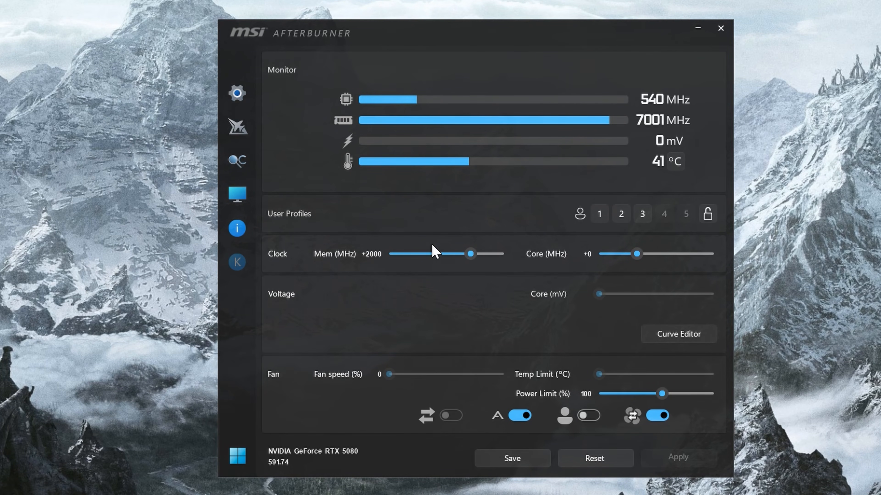
- Try memory clock offsets of +2500 MHz and +3000 MHz, and reset the GPU settings to default
click(377, 257)
text(2500*)
key(Return)
click(367, 256)
text(3)
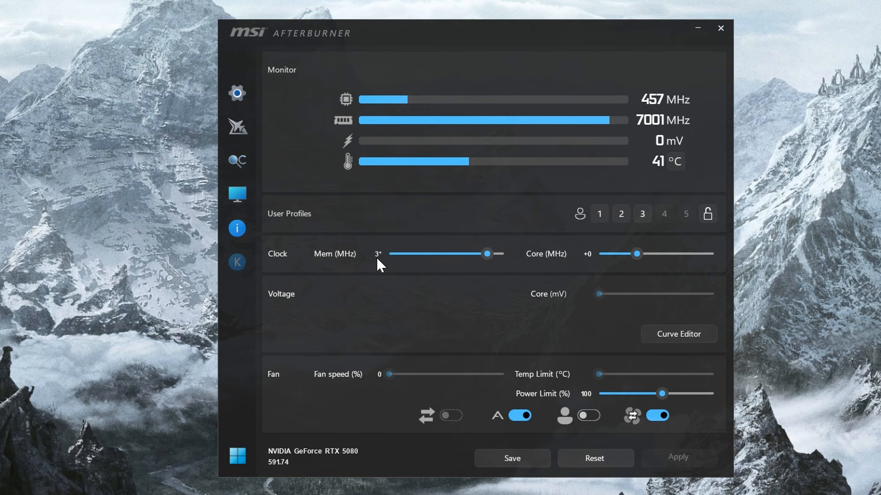
key(Return)
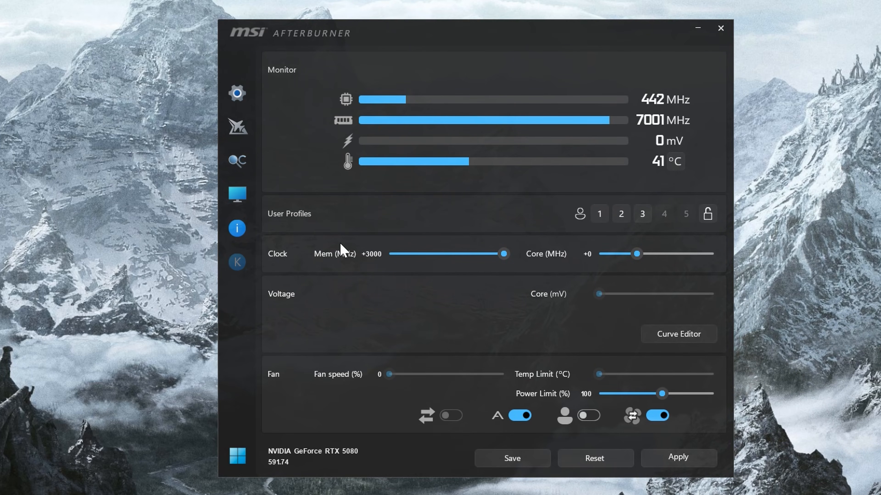
click(675, 463)
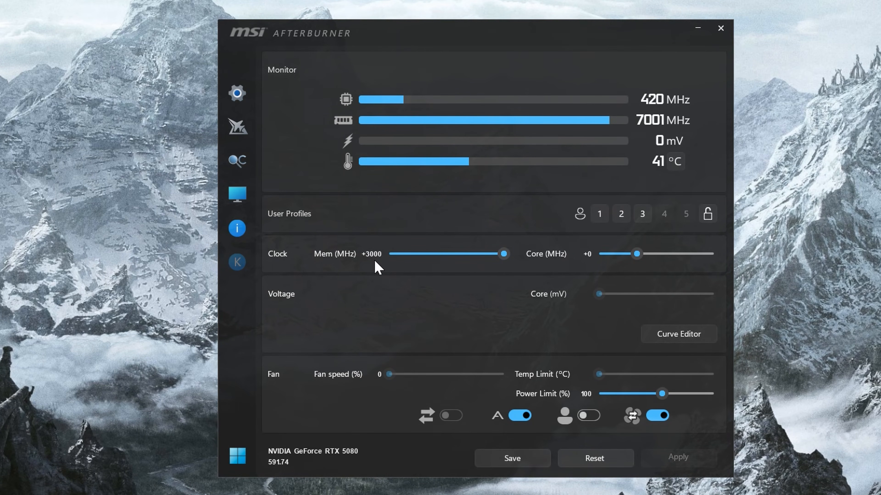
click(593, 458)
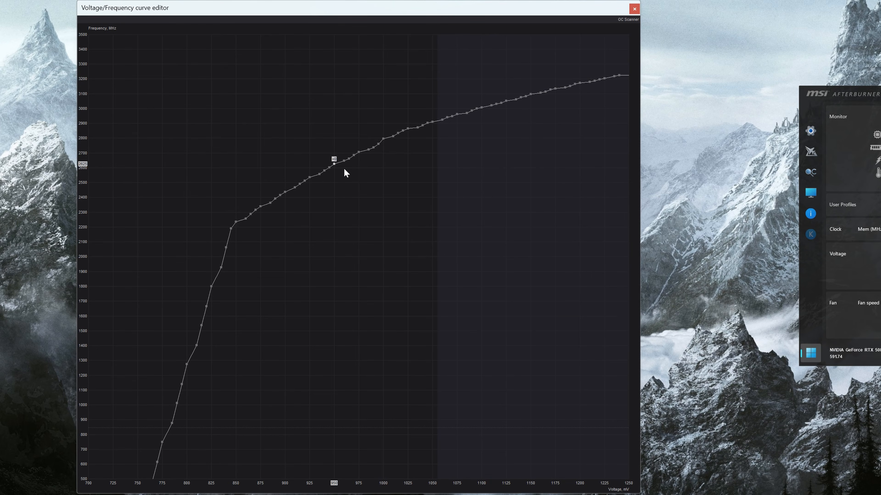
- Raise the voltage/frequency curve's 950 mV point to about 3010 MHz and pull all points above that voltage down
drag(334, 164, 335, 106)
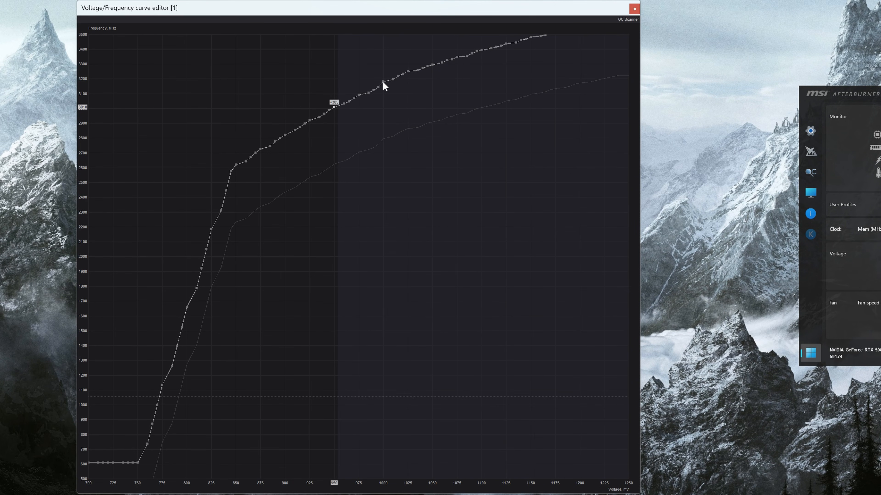
drag(383, 82, 416, 472)
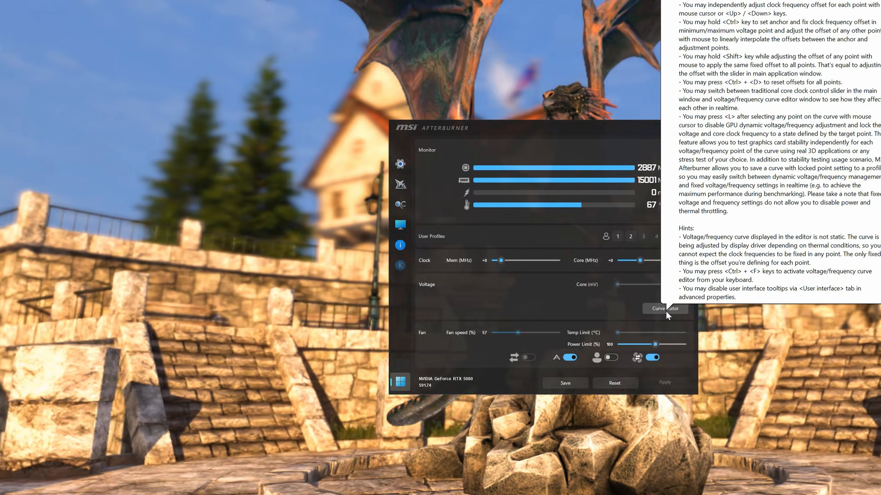
- Open the curve editor, place the main window beside it, and raise the 1000 mV point by 400 MHz
click(666, 310)
drag(609, 128, 807, 103)
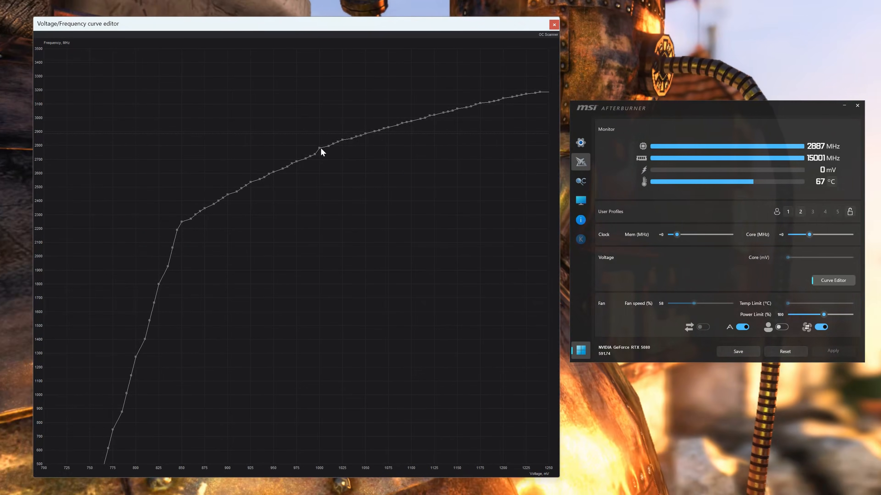
click(320, 148)
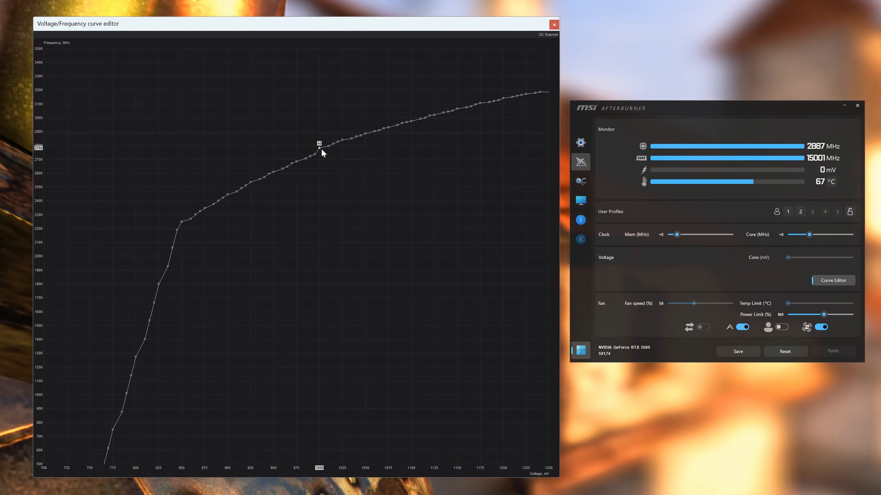
drag(320, 148, 318, 93)
- Select the curve range above 1000 mV, pull its points down to the chart's lower end, and apply the undervolt curve
drag(324, 51, 650, 49)
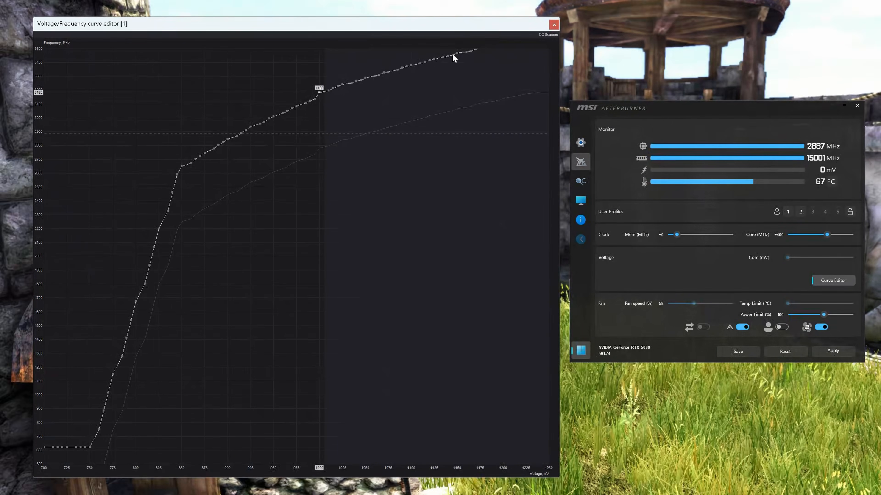
drag(452, 55, 453, 458)
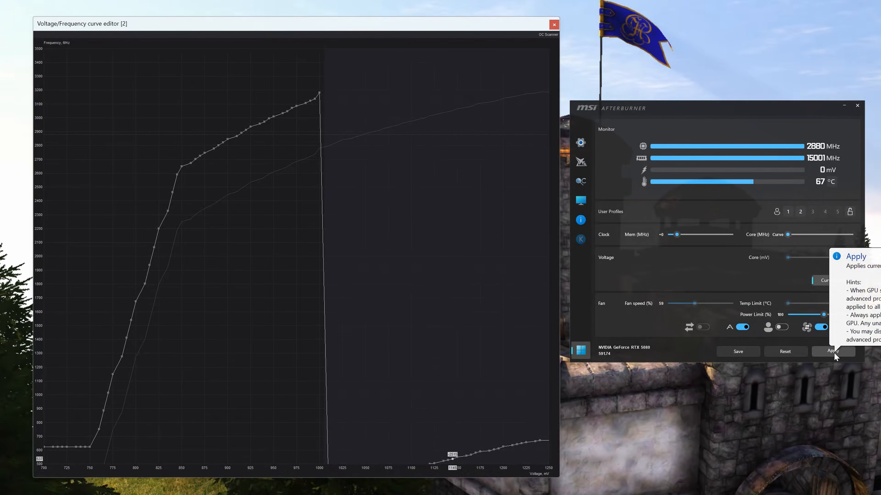
click(833, 354)
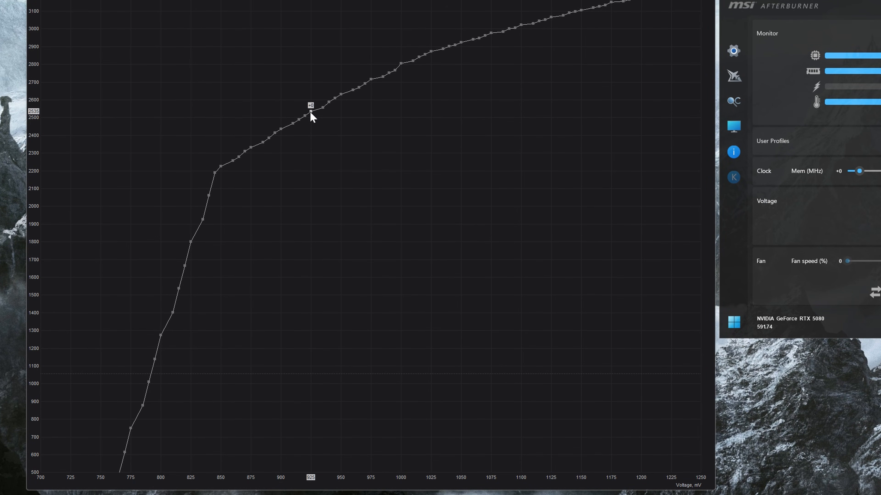
- Raise the curve's 925 mV point by 271 MHz to about 2800 MHz and pull the points above it down
drag(311, 112, 306, 64)
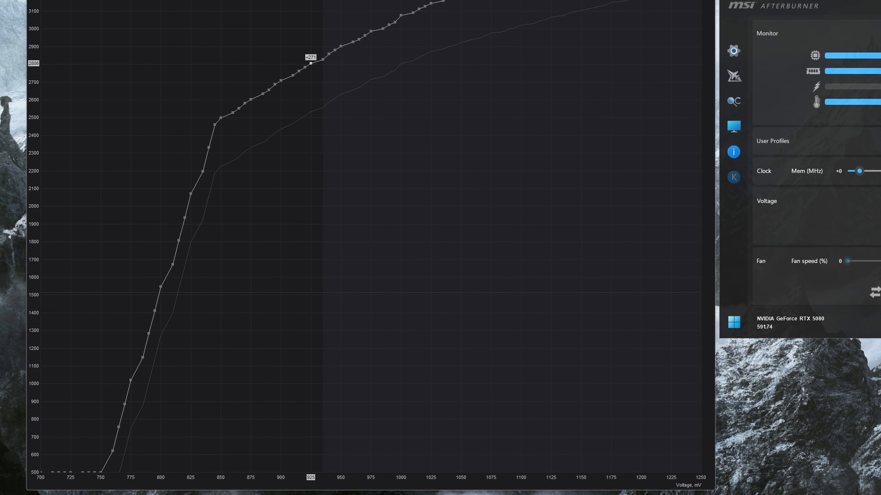
drag(491, 1, 477, 453)
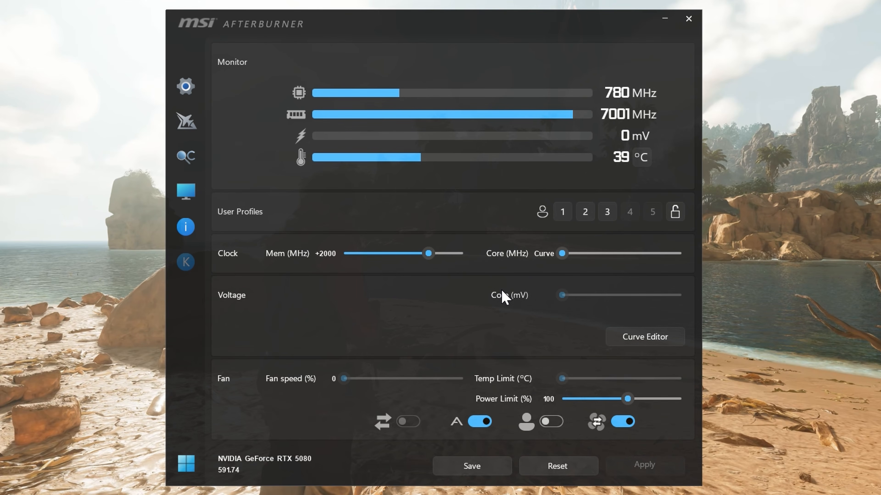
- Try a power limit of 90%, raise it to about 110%, and apply each change
drag(630, 400, 616, 403)
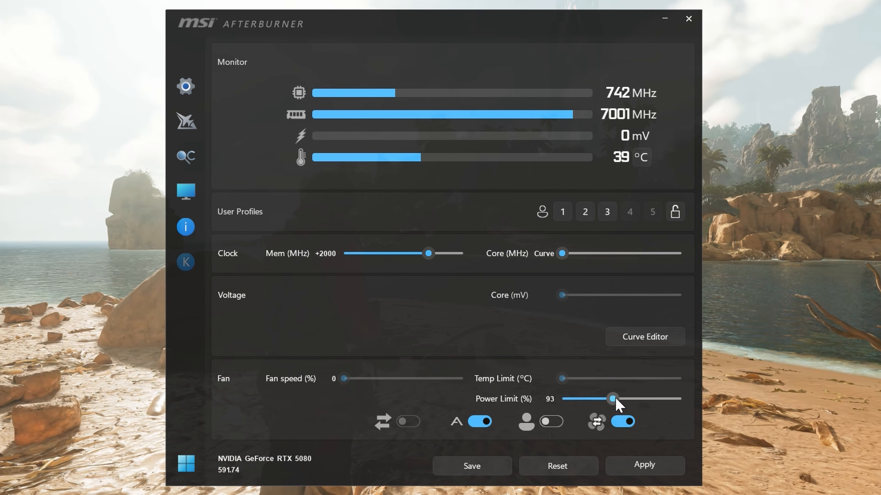
click(625, 464)
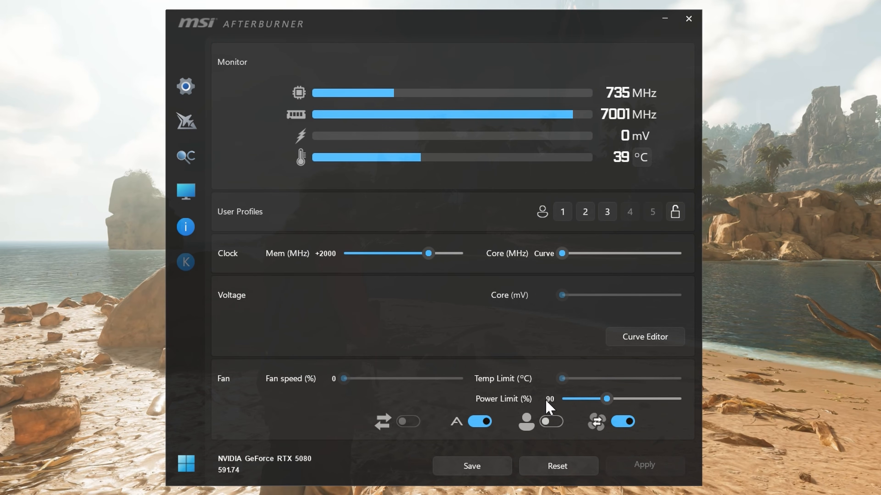
drag(607, 404, 650, 399)
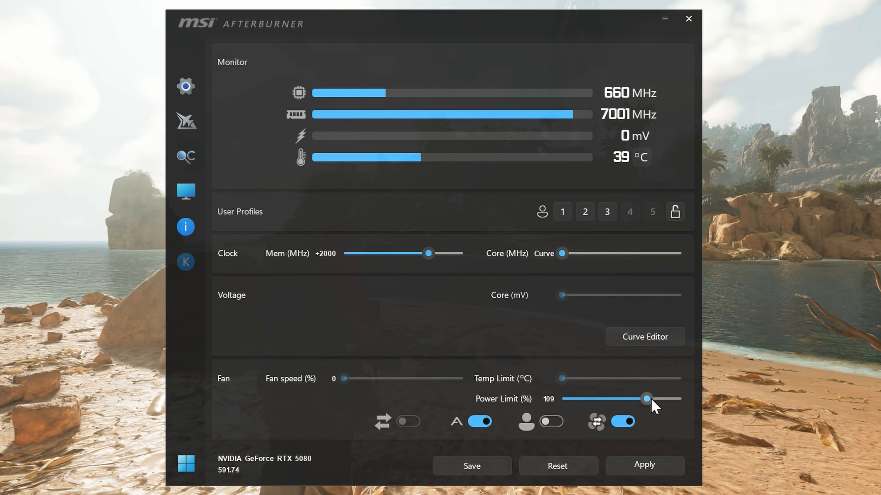
click(637, 463)
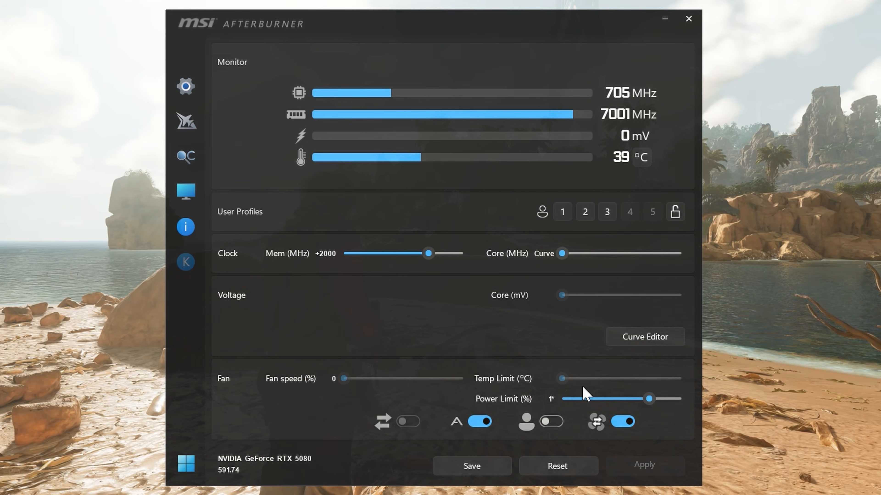
click(583, 394)
click(647, 464)
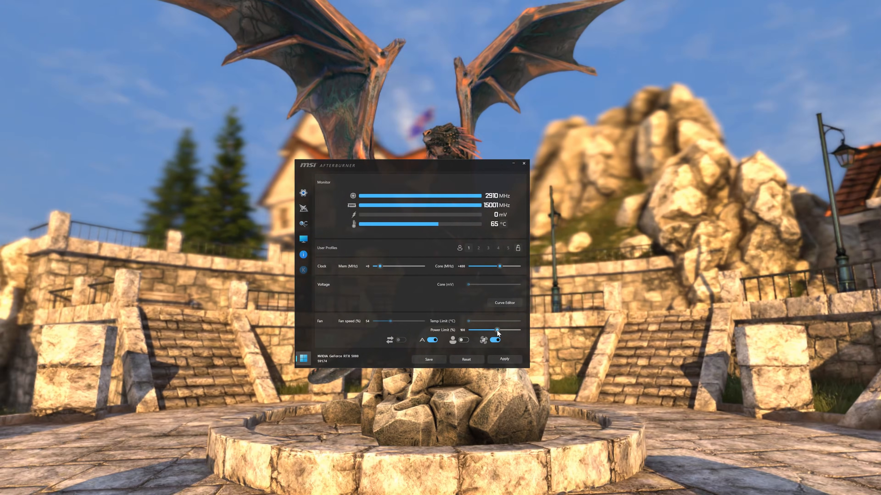
- Raise the power limit to 125% and the core clock offset to +450 MHz, applying each change
drag(497, 330, 521, 329)
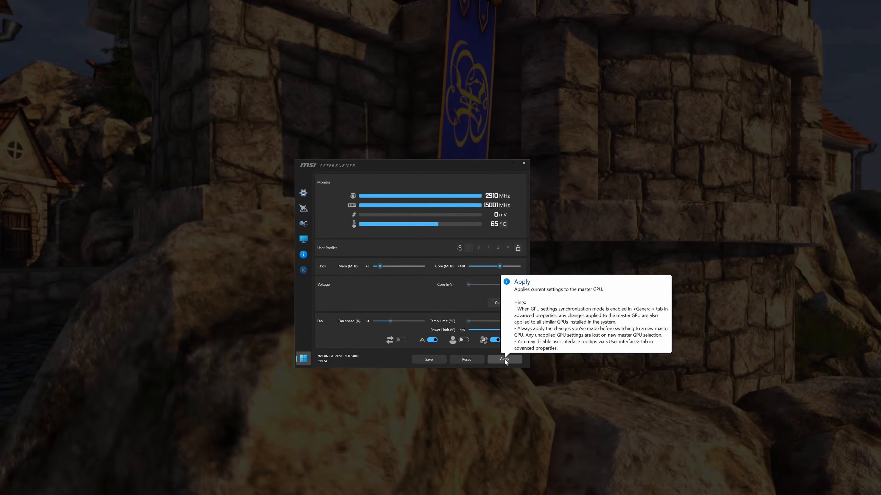
click(505, 359)
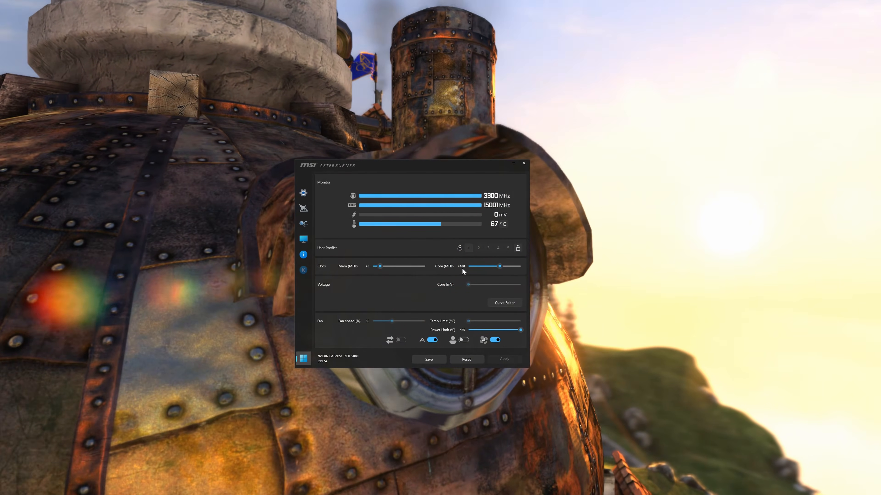
click(462, 268)
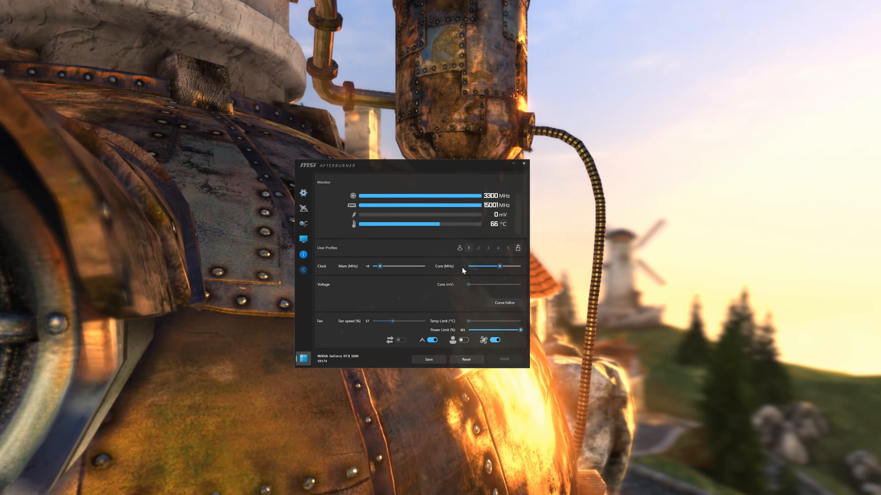
text(450)
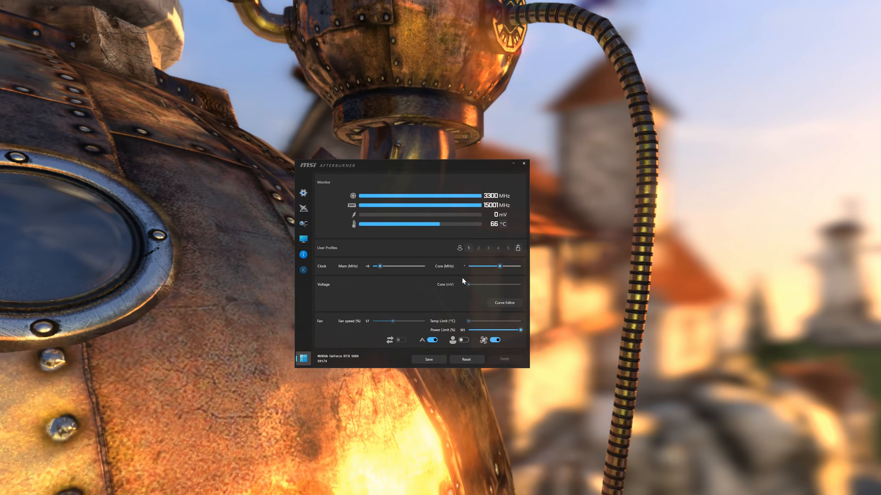
key(Return)
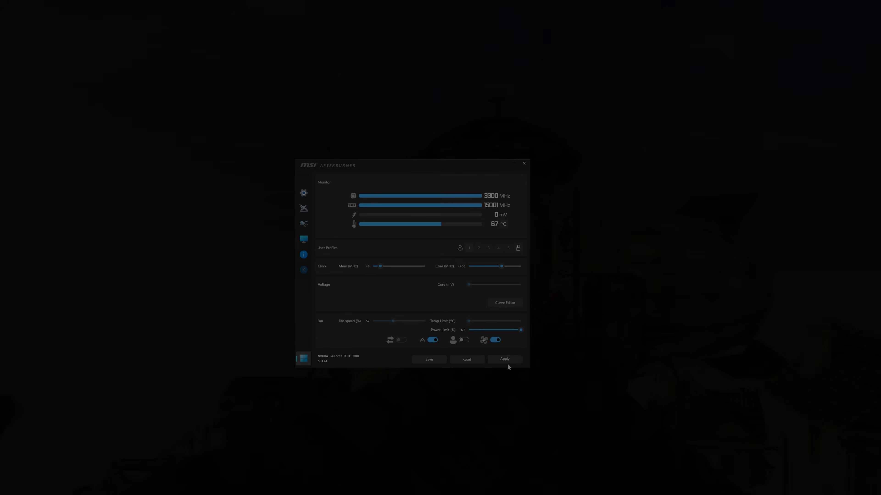
click(505, 360)
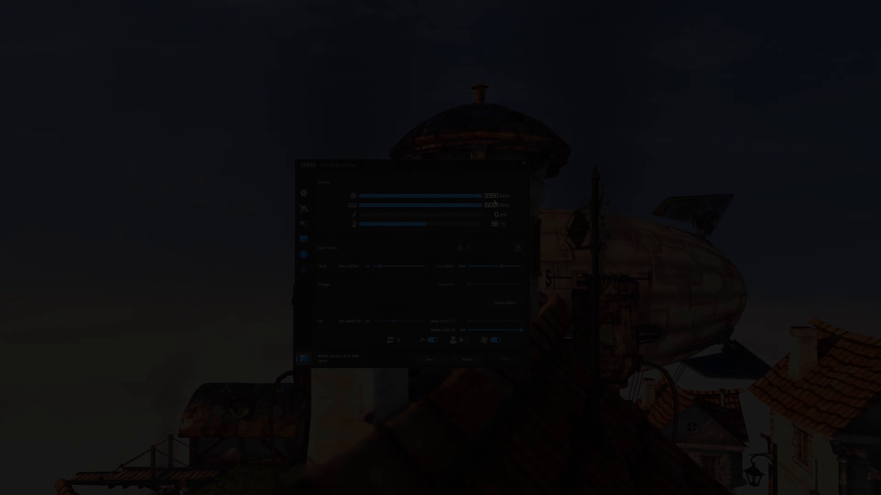